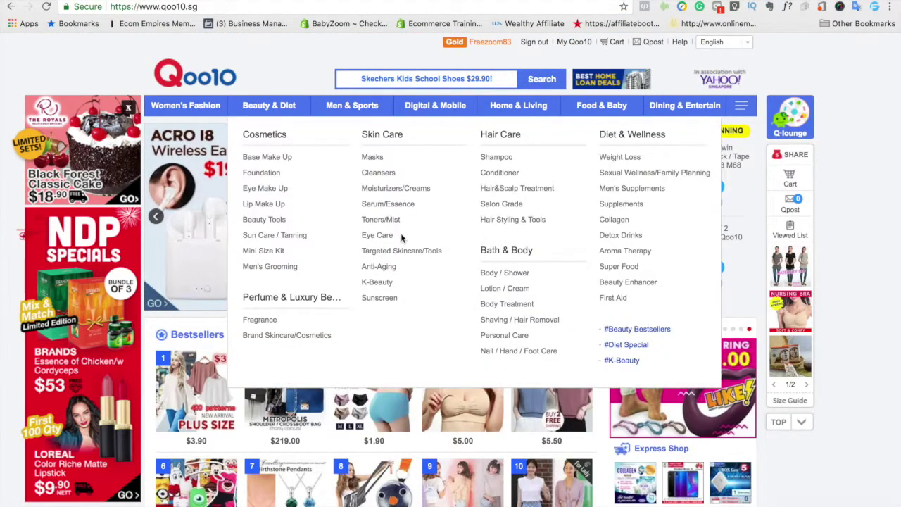
Search the Qoo10 store for the recent search term "maternity"
{"action": "scroll", "coordinate": [282, 71], "scroll_direction": "down", "scroll_amount": 1}
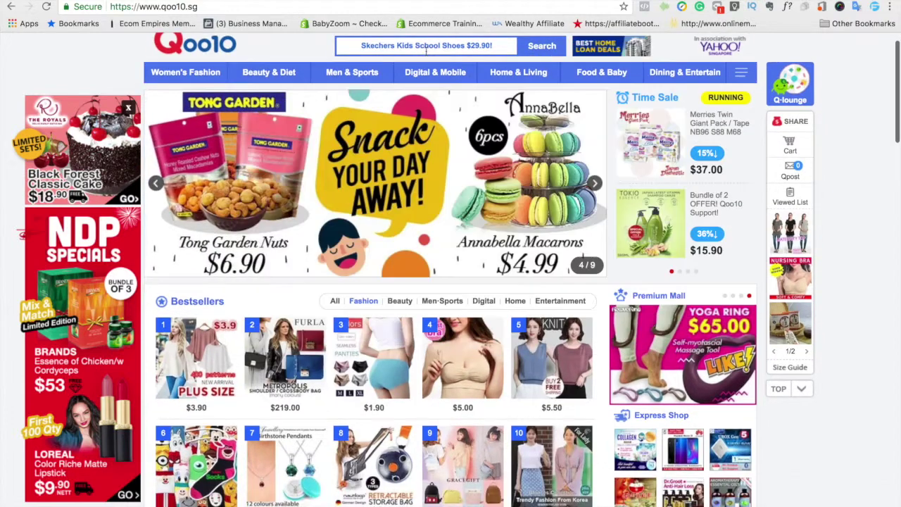
{"action": "left_click", "coordinate": [436, 45]}
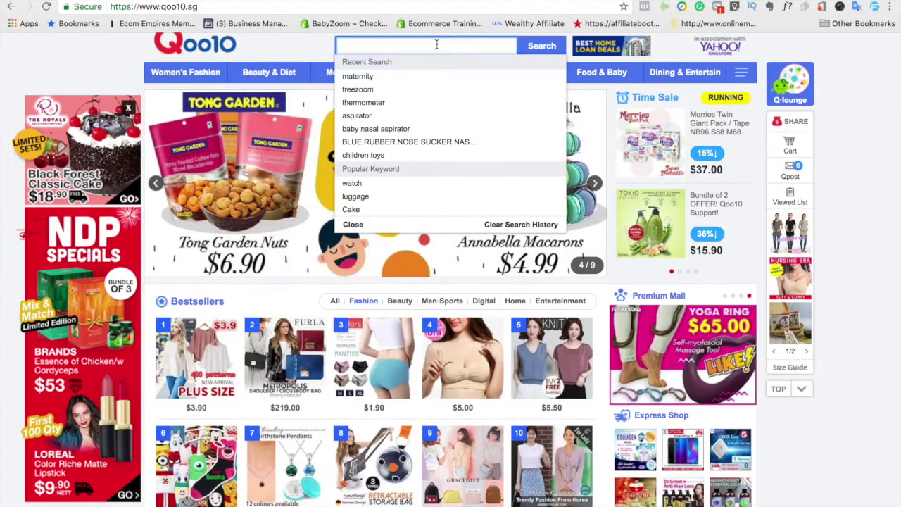
{"action": "left_click", "coordinate": [398, 76]}
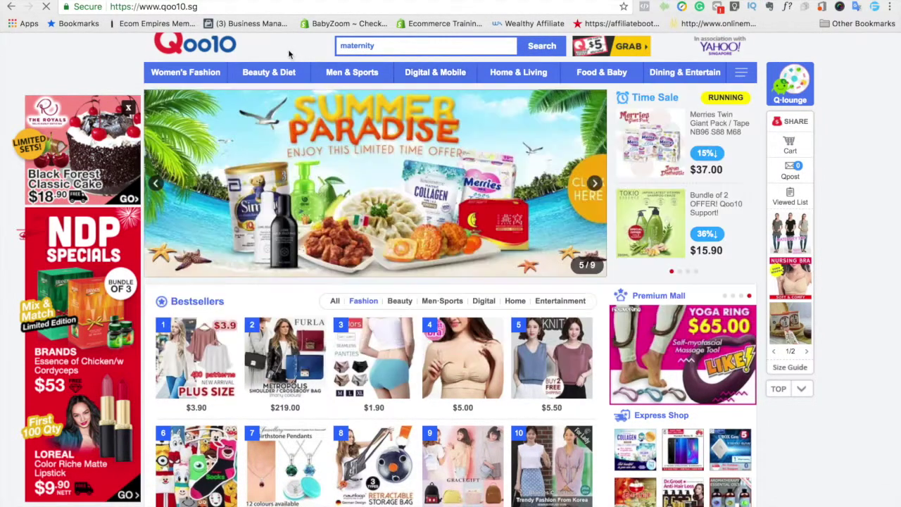
Examine the promoted listings in the Plus Items section of the maternity search results
{"action": "scroll", "coordinate": [293, 246], "scroll_direction": "down", "scroll_amount": 3}
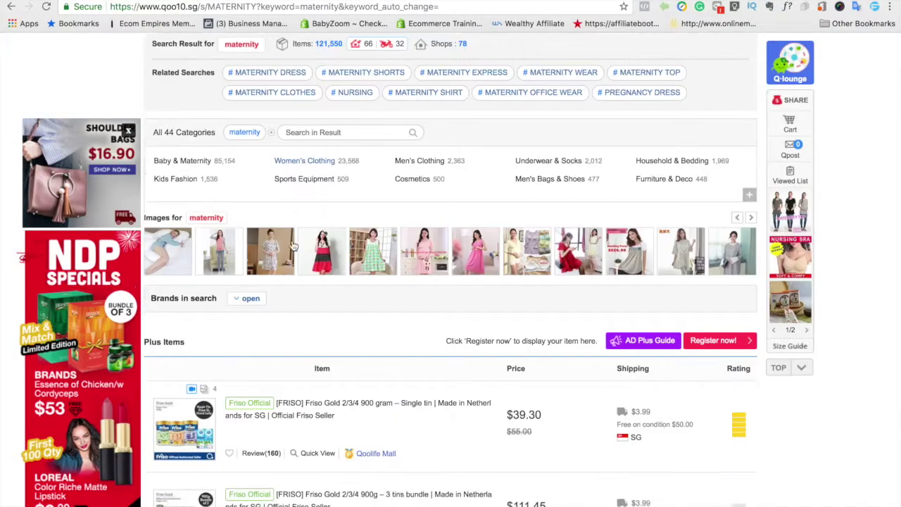
{"action": "scroll", "coordinate": [293, 245], "scroll_direction": "up", "scroll_amount": 3}
{"action": "scroll", "coordinate": [314, 154], "scroll_direction": "down", "scroll_amount": 6}
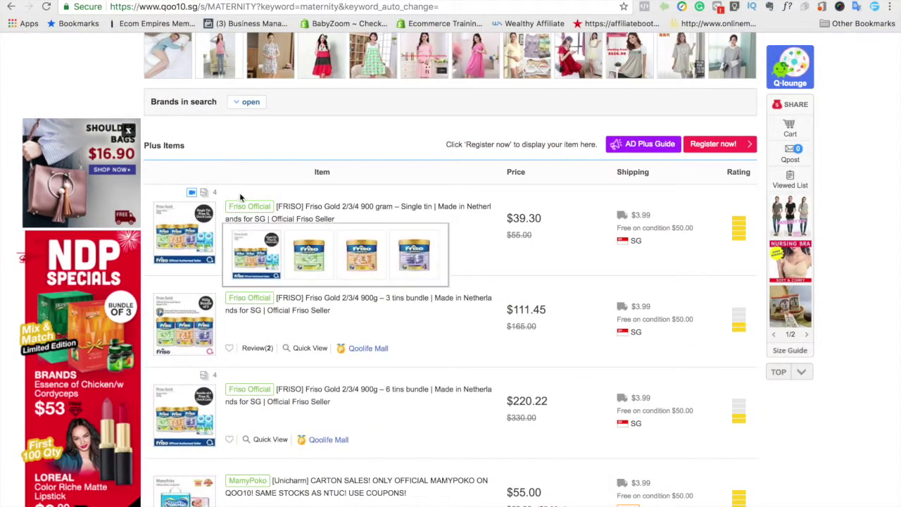
{"action": "scroll", "coordinate": [258, 187], "scroll_direction": "down", "scroll_amount": 1}
{"action": "scroll", "coordinate": [259, 189], "scroll_direction": "down", "scroll_amount": 2}
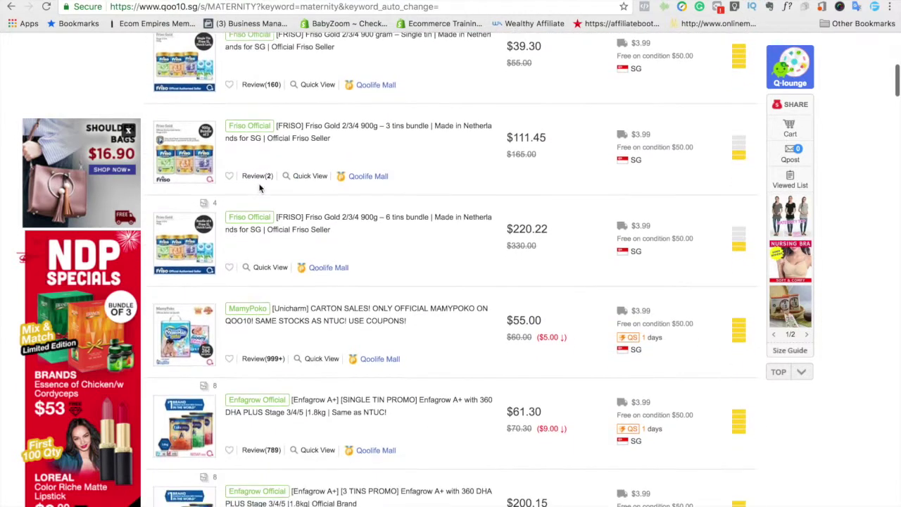
{"action": "scroll", "coordinate": [261, 190], "scroll_direction": "down", "scroll_amount": 1}
{"action": "scroll", "coordinate": [259, 189], "scroll_direction": "down", "scroll_amount": 3}
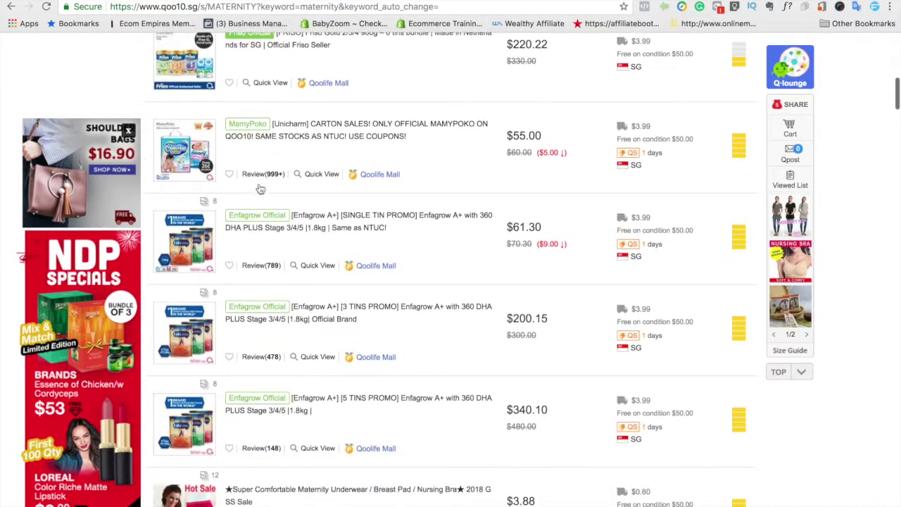
{"action": "mouse_move", "coordinate": [209, 189]}
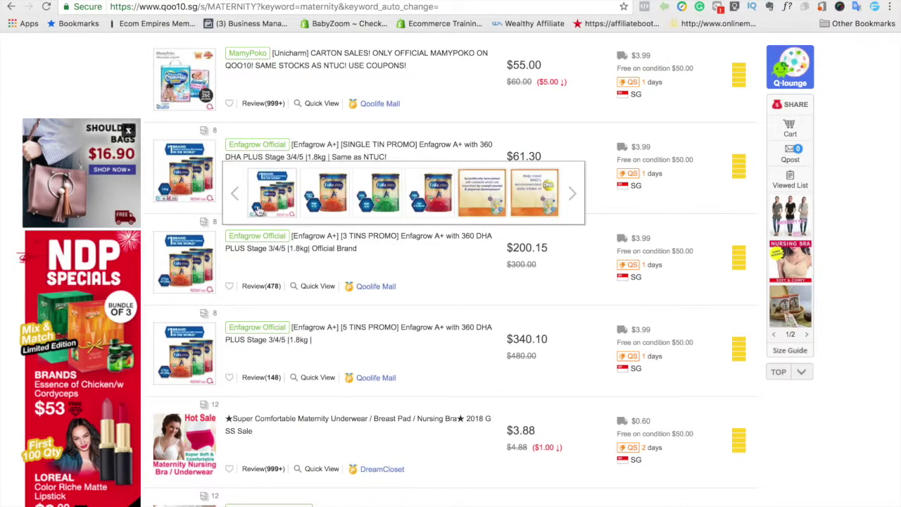
{"action": "scroll", "coordinate": [260, 211], "scroll_direction": "down", "scroll_amount": 2}
{"action": "scroll", "coordinate": [259, 211], "scroll_direction": "down", "scroll_amount": 3}
{"action": "scroll", "coordinate": [259, 211], "scroll_direction": "up", "scroll_amount": 1}
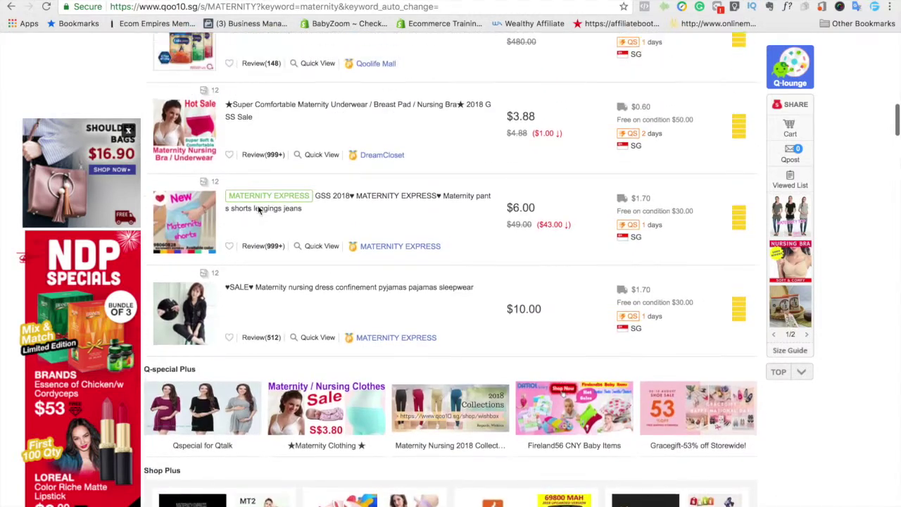
Review the Q-special Plus, Shop Plus and regular ranked listings that follow the Plus Items in the maternity results
{"action": "scroll", "coordinate": [259, 212], "scroll_direction": "down", "scroll_amount": 5}
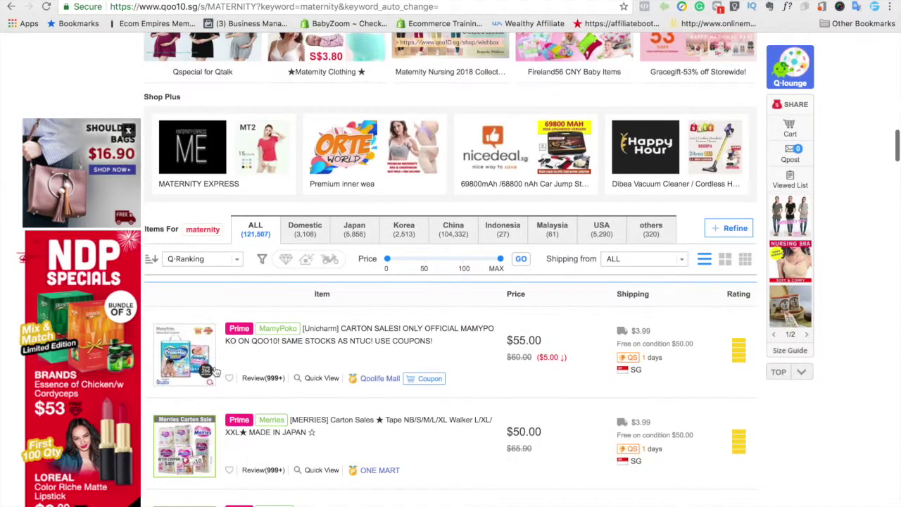
{"action": "scroll", "coordinate": [423, 332], "scroll_direction": "down", "scroll_amount": 1}
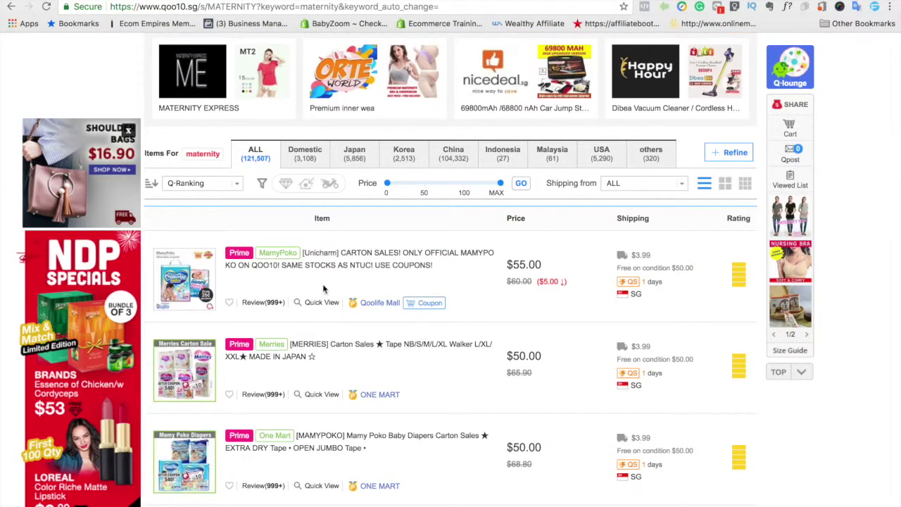
{"action": "scroll", "coordinate": [374, 329], "scroll_direction": "down", "scroll_amount": 1}
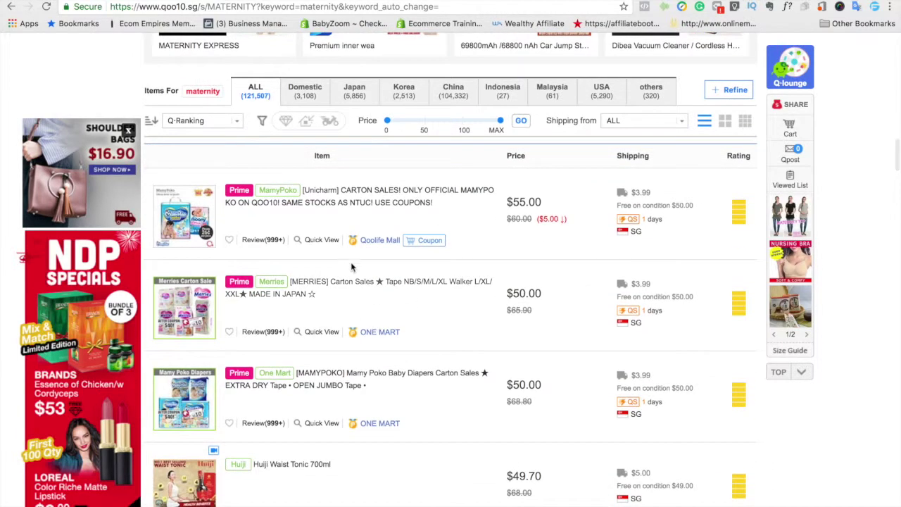
{"action": "scroll", "coordinate": [352, 262], "scroll_direction": "down", "scroll_amount": 1}
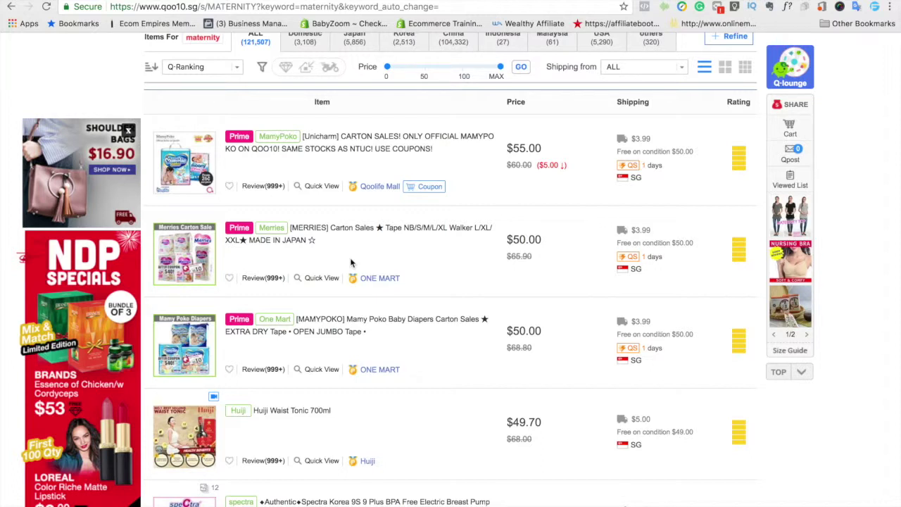
{"action": "scroll", "coordinate": [352, 263], "scroll_direction": "down", "scroll_amount": 1}
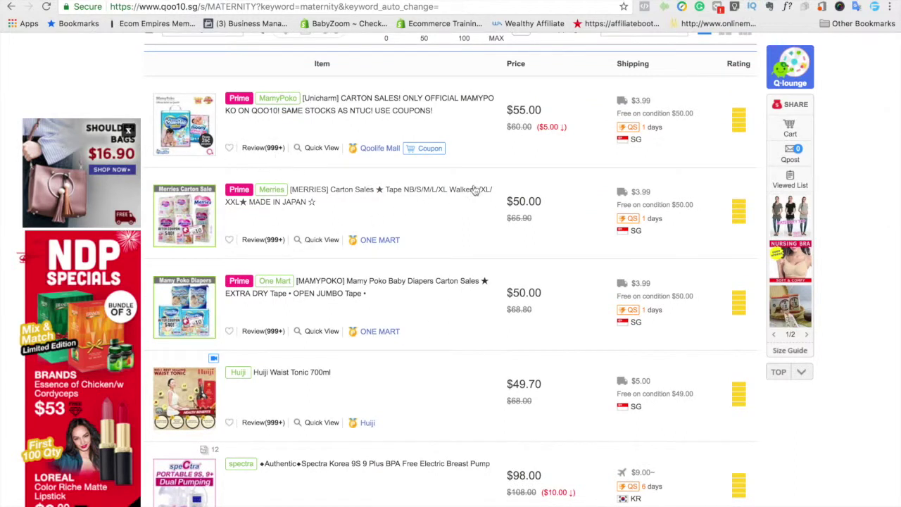
{"action": "left_click", "coordinate": [313, 104]}
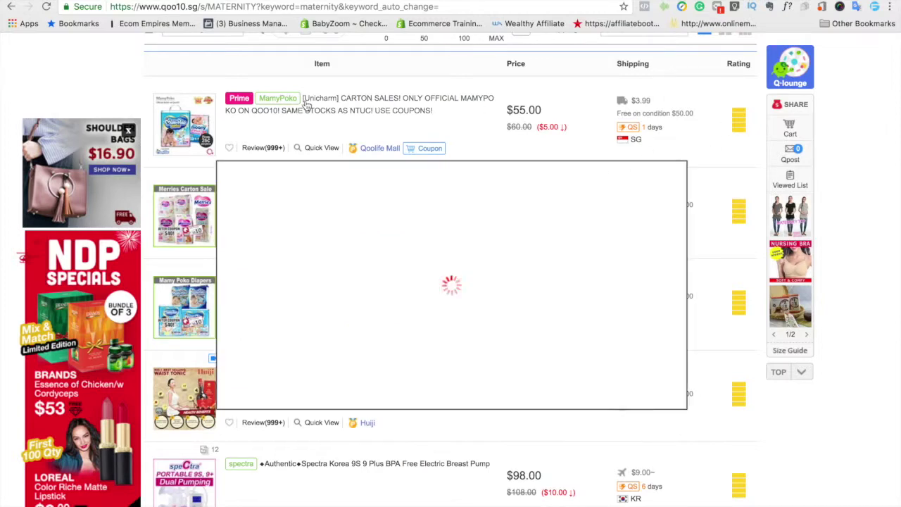
{"action": "left_click", "coordinate": [198, 172]}
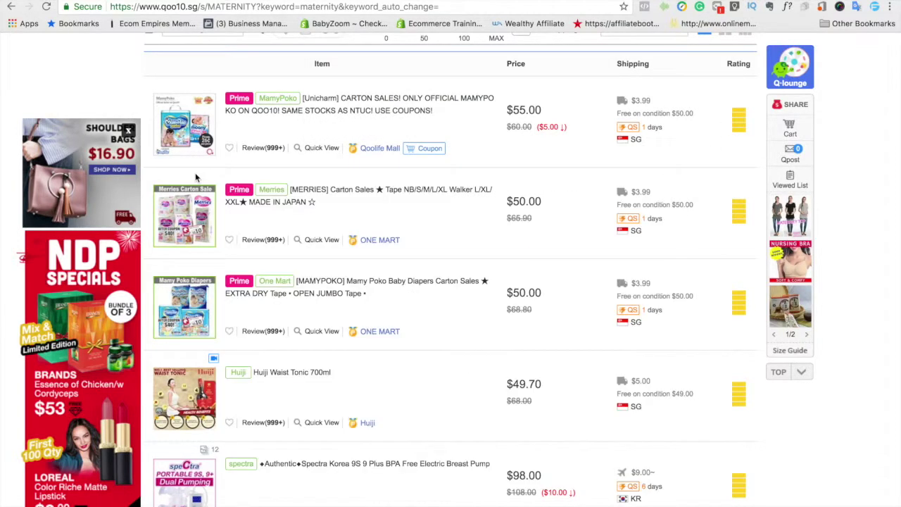
{"action": "scroll", "coordinate": [342, 218], "scroll_direction": "down", "scroll_amount": 2}
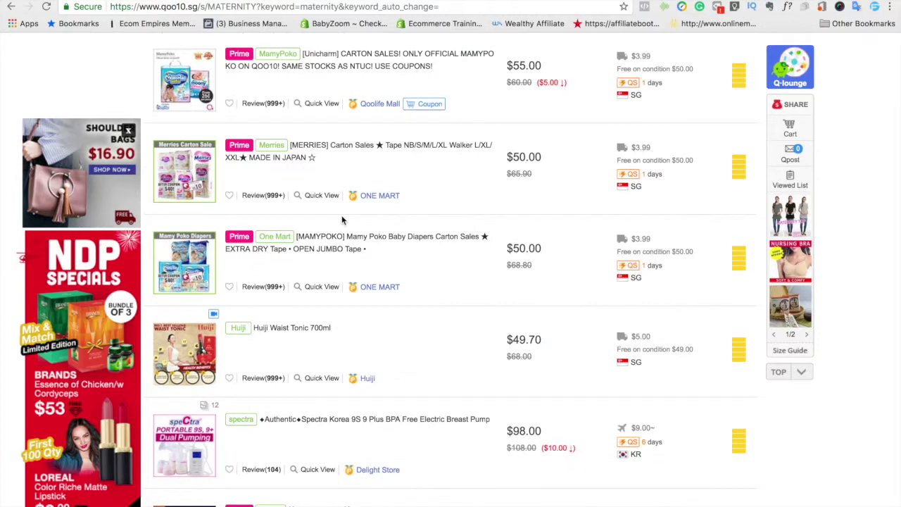
{"action": "scroll", "coordinate": [341, 220], "scroll_direction": "down", "scroll_amount": 2}
Return to the Plus Items section of the maternity results and highlight its heading
{"action": "scroll", "coordinate": [341, 220], "scroll_direction": "up", "scroll_amount": 5}
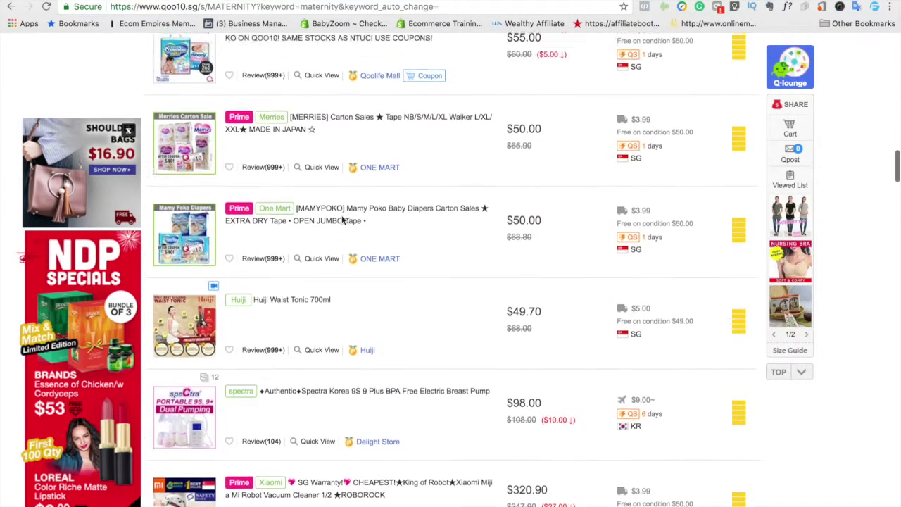
{"action": "scroll", "coordinate": [342, 221], "scroll_direction": "up", "scroll_amount": 2}
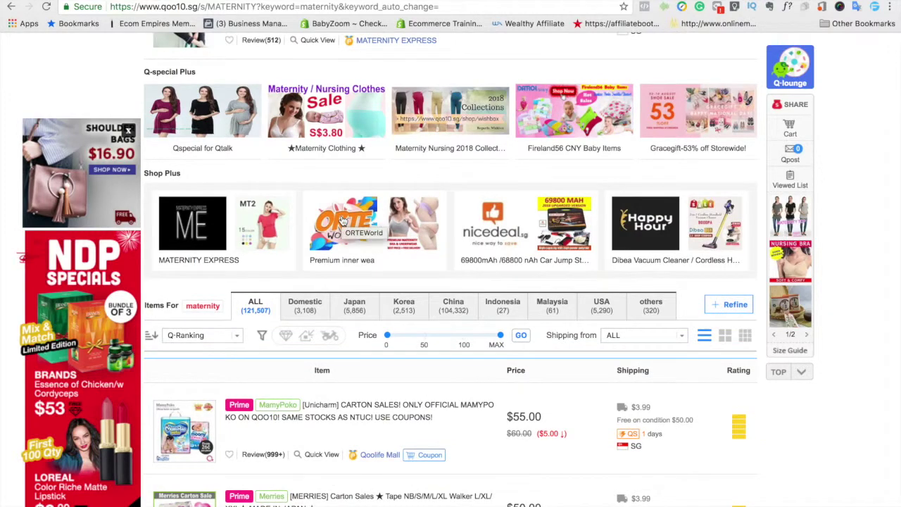
{"action": "scroll", "coordinate": [343, 220], "scroll_direction": "up", "scroll_amount": 7}
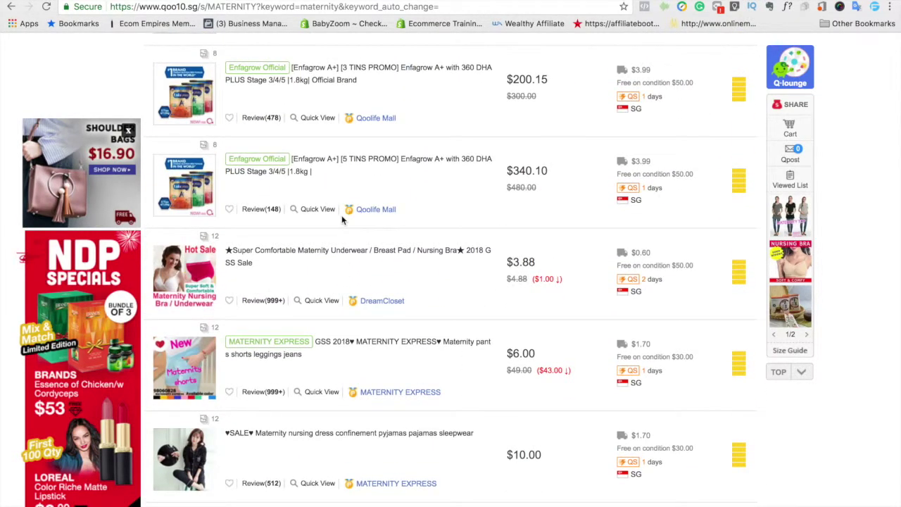
{"action": "scroll", "coordinate": [343, 220], "scroll_direction": "up", "scroll_amount": 5}
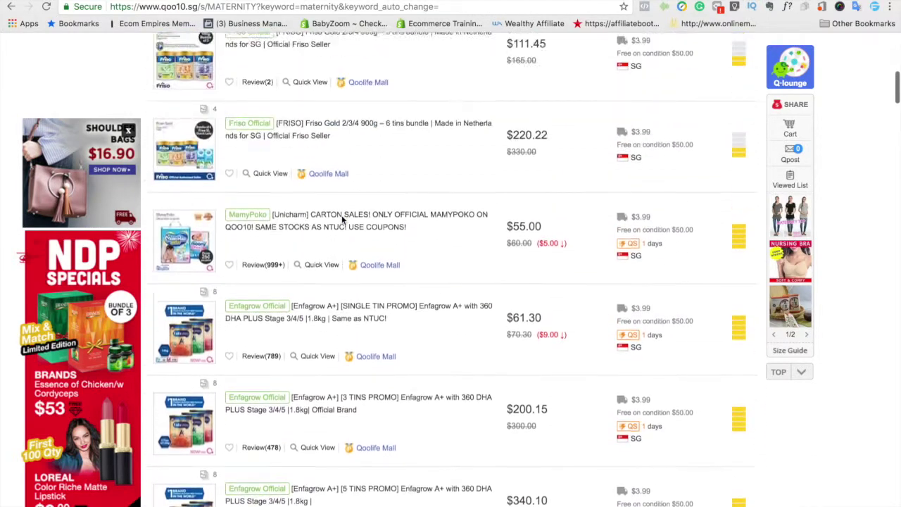
{"action": "scroll", "coordinate": [343, 220], "scroll_direction": "up", "scroll_amount": 4}
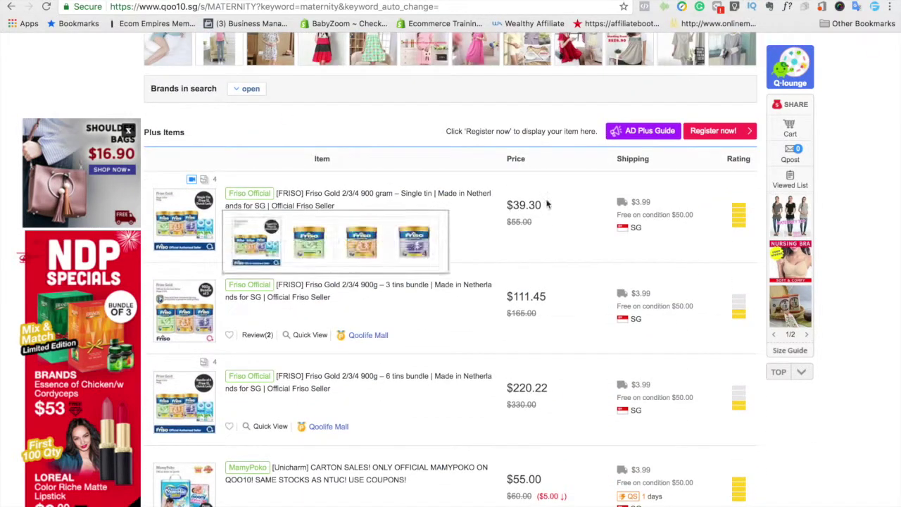
{"action": "left_click_drag", "start_coordinate": [187, 133], "coordinate": [144, 132]}
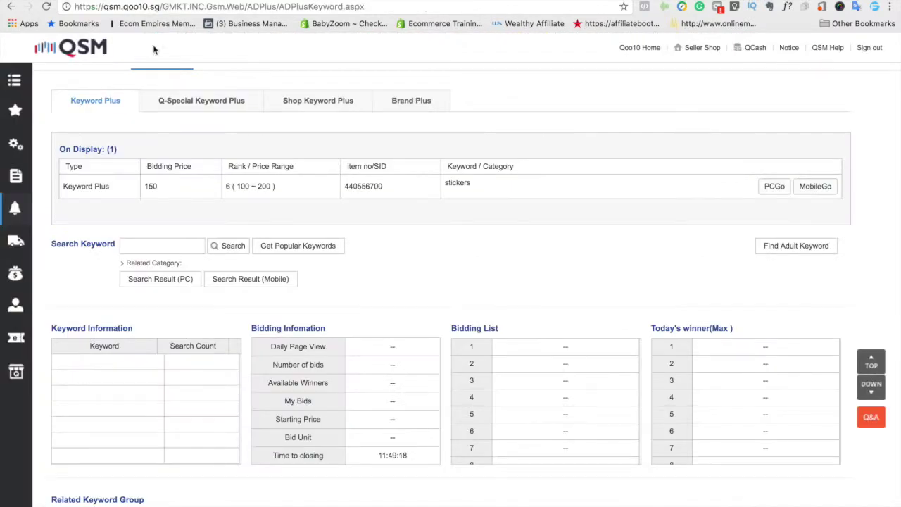
Open the promotion Plus Display page in Qoo10 Sales Manager and bring up the popular keywords list for Keyword Plus bidding
{"action": "mouse_move", "coordinate": [14, 209]}
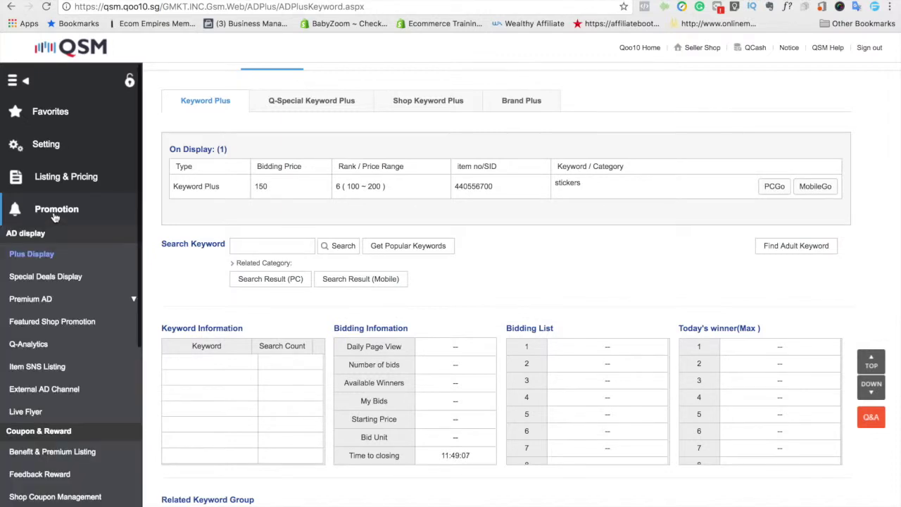
{"action": "left_click", "coordinate": [32, 254]}
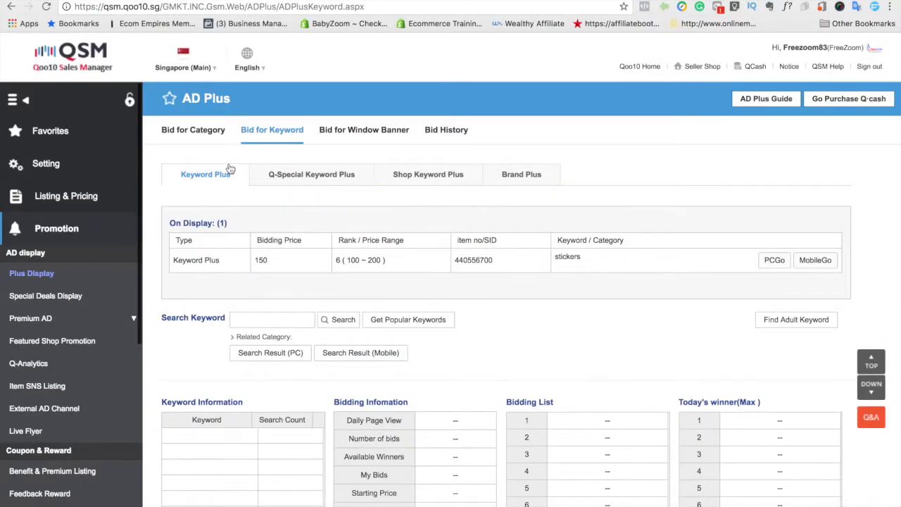
{"action": "mouse_move", "coordinate": [219, 182]}
{"action": "scroll", "coordinate": [418, 326], "scroll_direction": "down", "scroll_amount": 3}
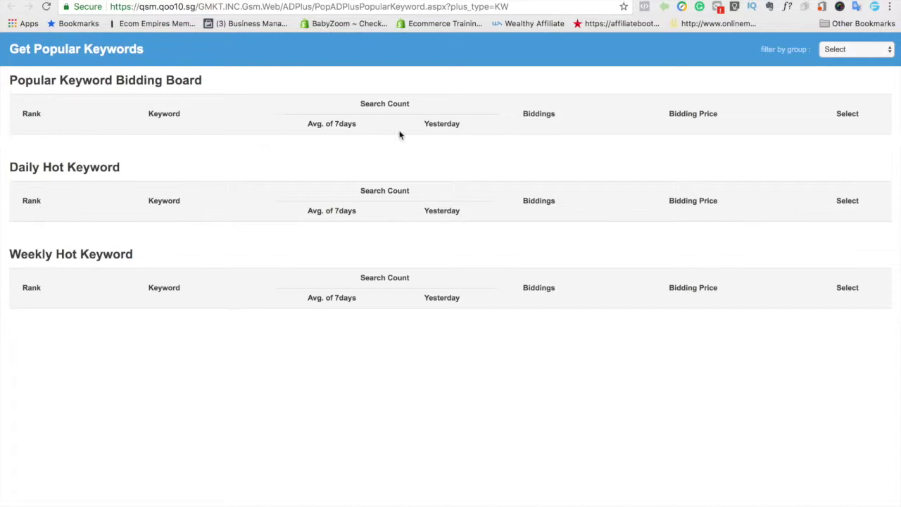
Check the group filter choices without picking one and reload the Get Popular Keywords page
{"action": "left_click", "coordinate": [867, 56]}
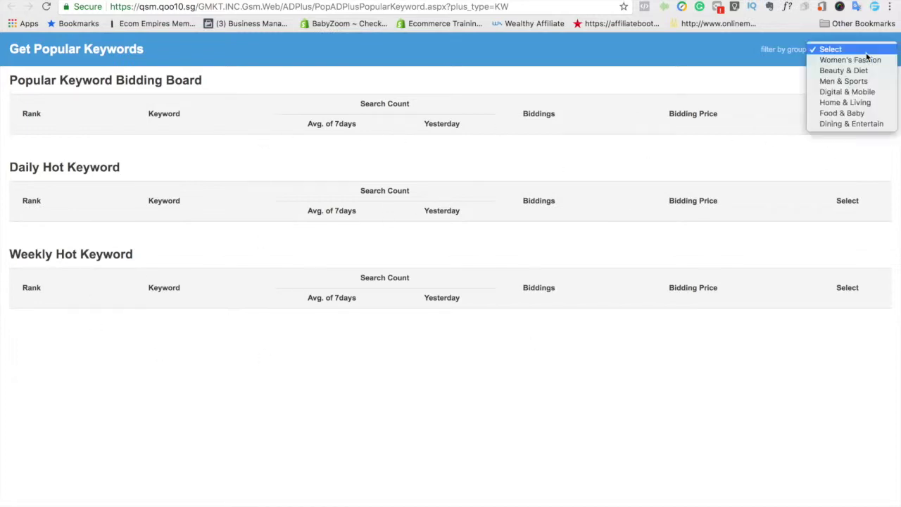
{"action": "left_click", "coordinate": [672, 83]}
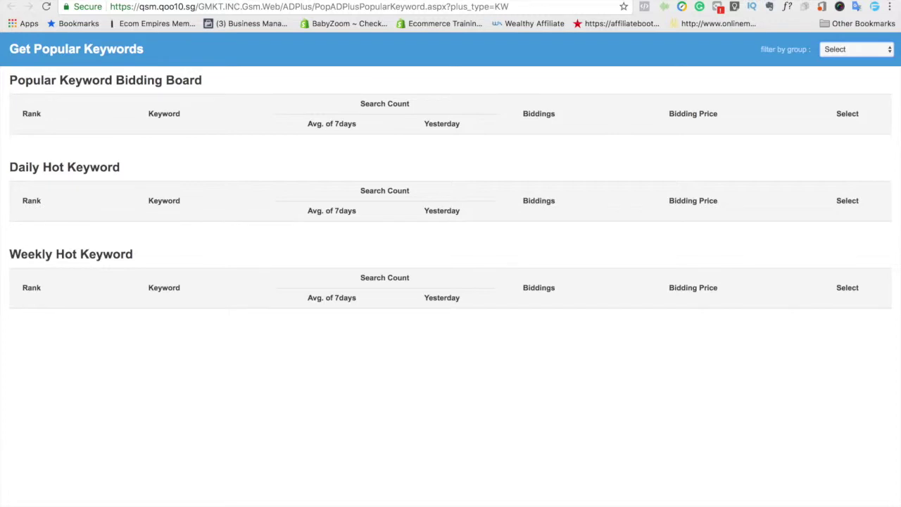
{"action": "left_click", "coordinate": [46, 6]}
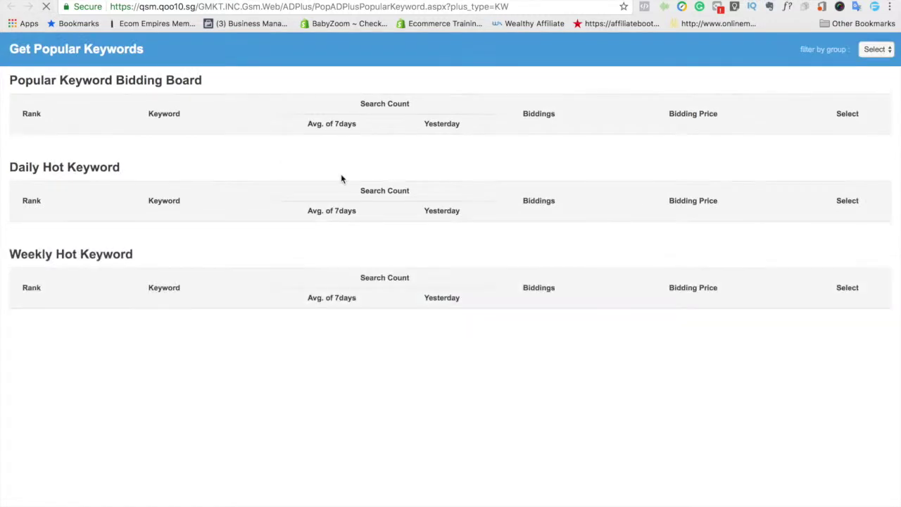
{"action": "scroll", "coordinate": [341, 178], "scroll_direction": "up", "scroll_amount": 1}
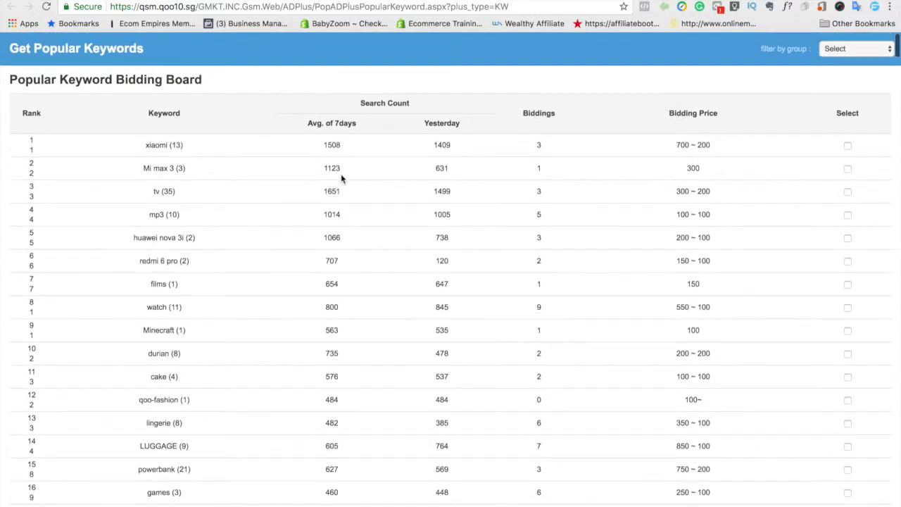
Expand the xiaomi entry on the Popular Keyword Bidding Board to view its related keywords and individual bid prices
{"action": "scroll", "coordinate": [556, 329], "scroll_direction": "down", "scroll_amount": 1}
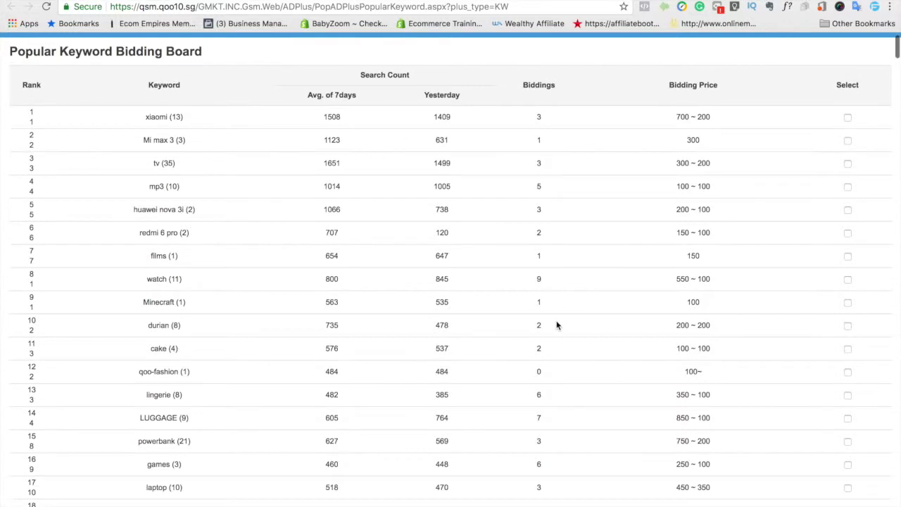
{"action": "left_click_drag", "start_coordinate": [145, 117], "coordinate": [196, 125]}
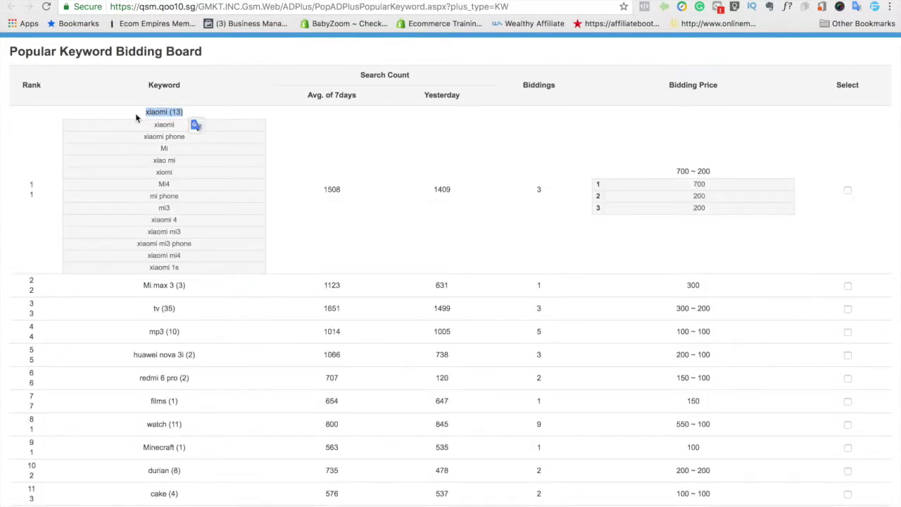
{"action": "double_click", "coordinate": [159, 115]}
{"action": "left_click", "coordinate": [159, 123]}
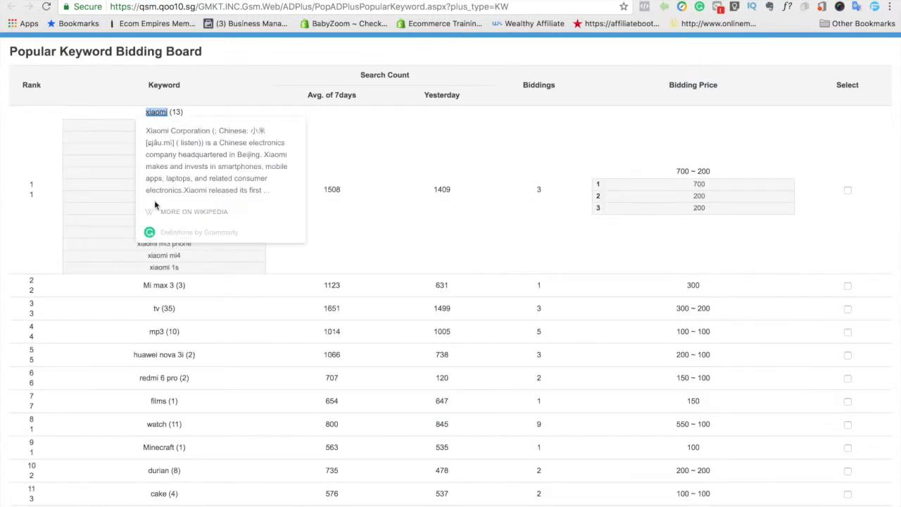
{"action": "left_click", "coordinate": [53, 182]}
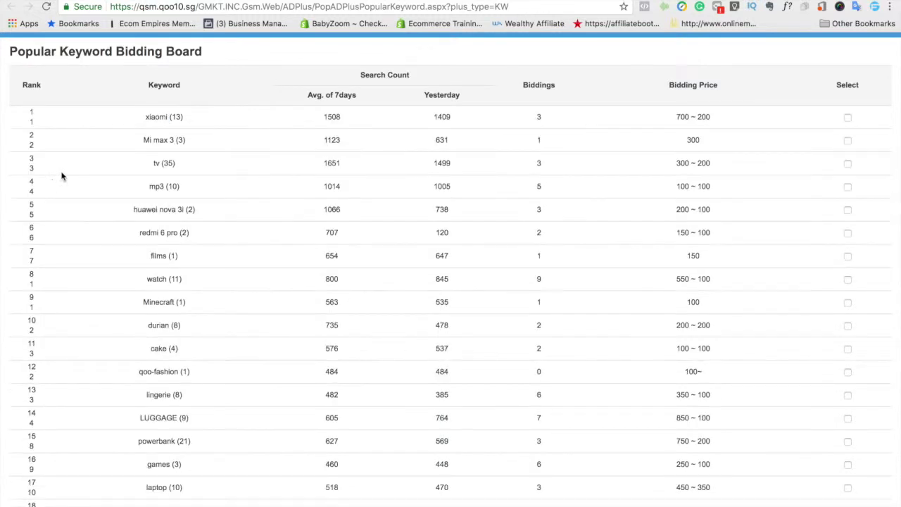
{"action": "left_click", "coordinate": [189, 111]}
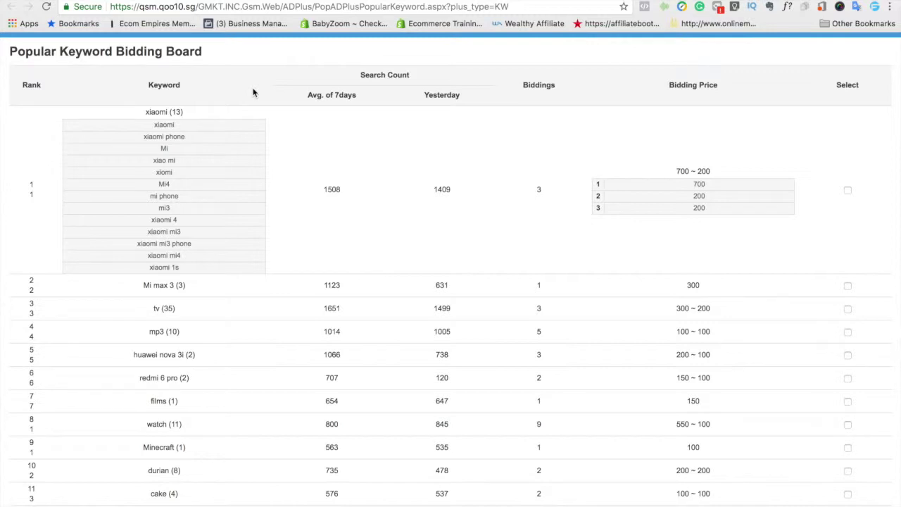
Look through the ranked keywords on the Popular Keyword Bidding Board and highlight the Bidding Price column heading
{"action": "scroll", "coordinate": [376, 308], "scroll_direction": "down", "scroll_amount": 5}
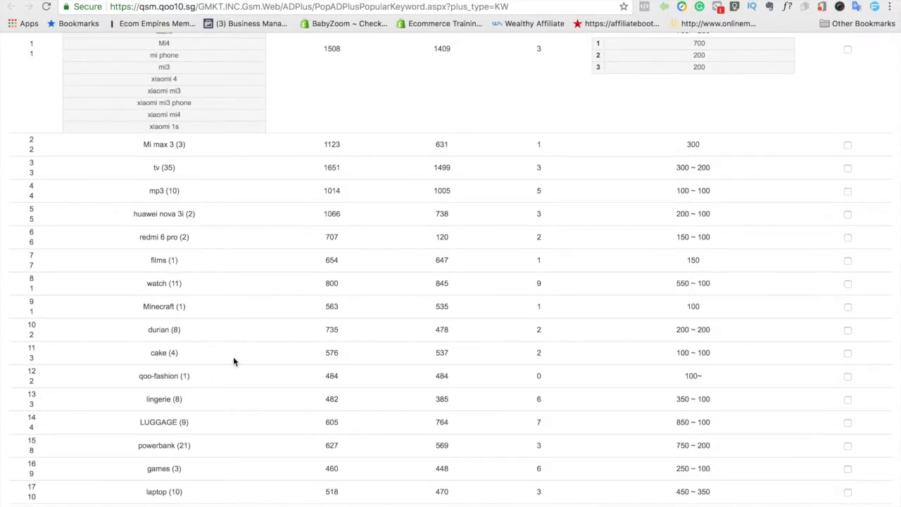
{"action": "scroll", "coordinate": [233, 361], "scroll_direction": "down", "scroll_amount": 8}
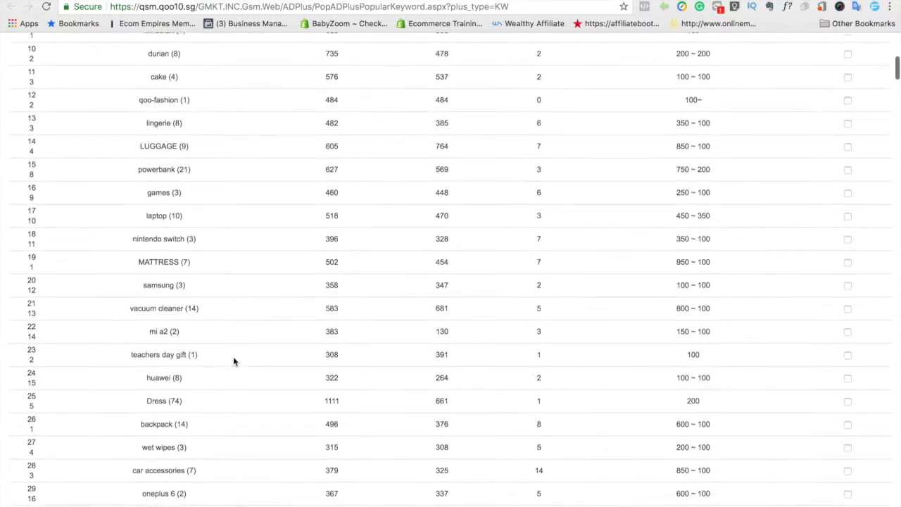
{"action": "scroll", "coordinate": [233, 356], "scroll_direction": "up", "scroll_amount": 10}
{"action": "mouse_move", "coordinate": [726, 202]}
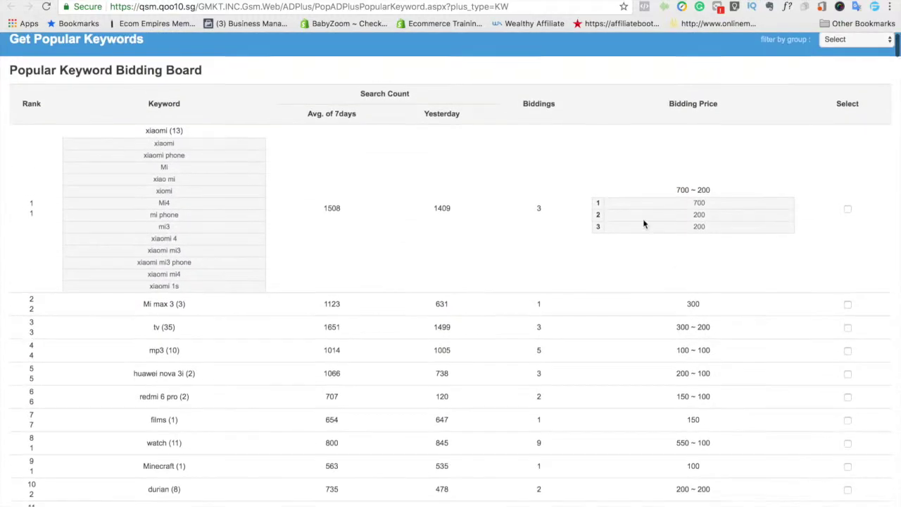
{"action": "left_click_drag", "start_coordinate": [669, 113], "coordinate": [741, 118]}
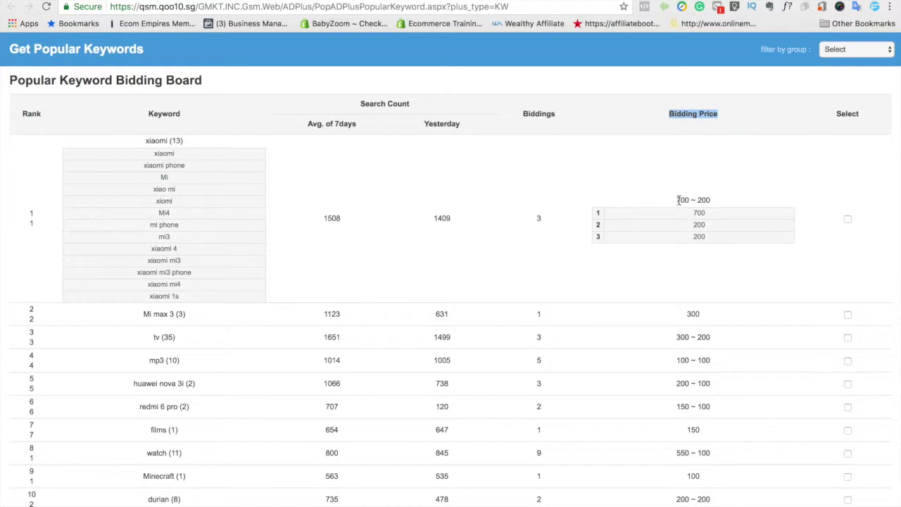
Highlight the bidding price range of the top-ranked xiaomi keyword and collapse its expanded details
{"action": "scroll", "coordinate": [629, 275], "scroll_direction": "down", "scroll_amount": 4}
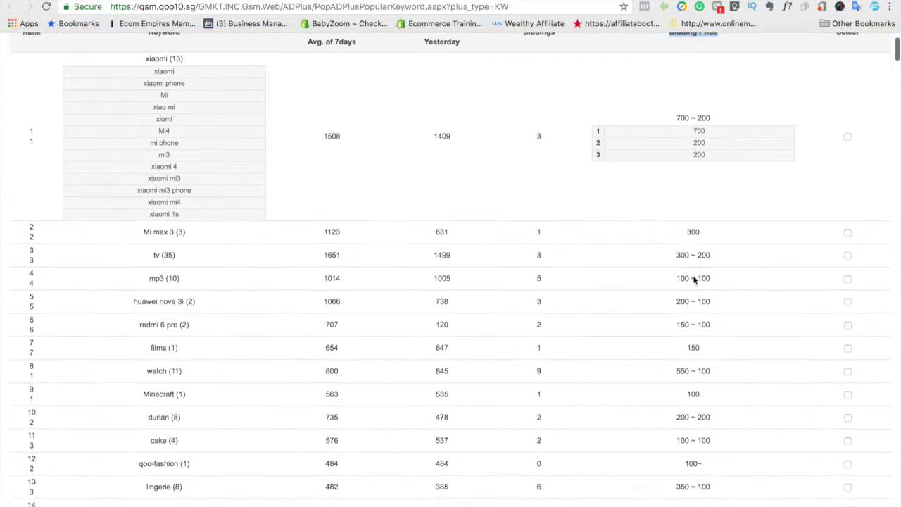
{"action": "scroll", "coordinate": [676, 275], "scroll_direction": "up", "scroll_amount": 4}
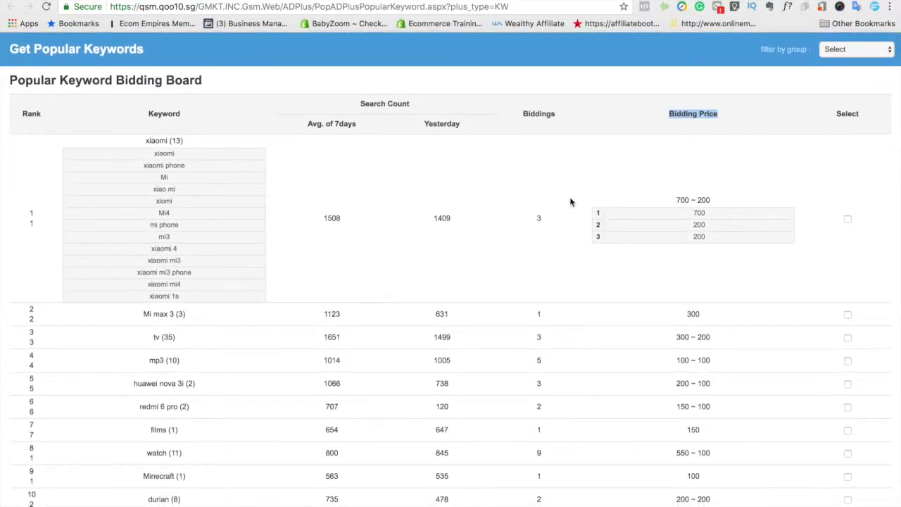
{"action": "scroll", "coordinate": [569, 202], "scroll_direction": "down", "scroll_amount": 3}
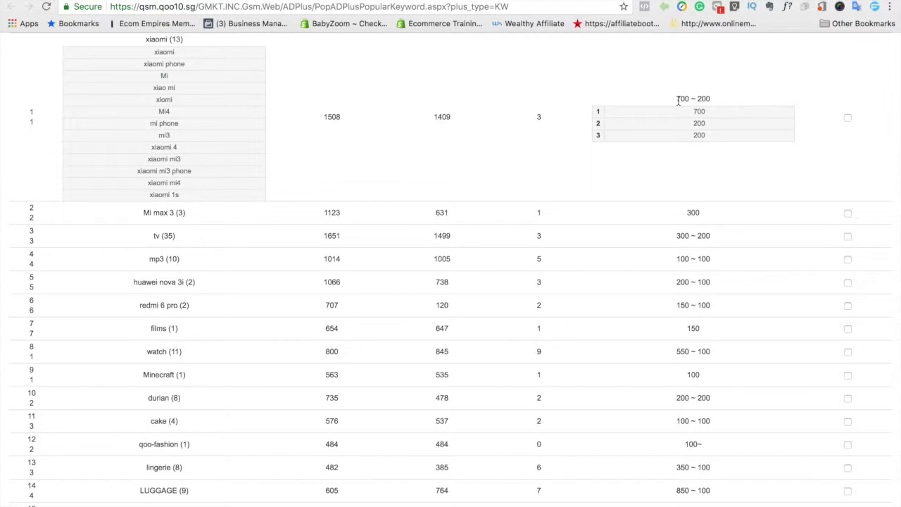
{"action": "left_click_drag", "start_coordinate": [677, 98], "coordinate": [711, 98]}
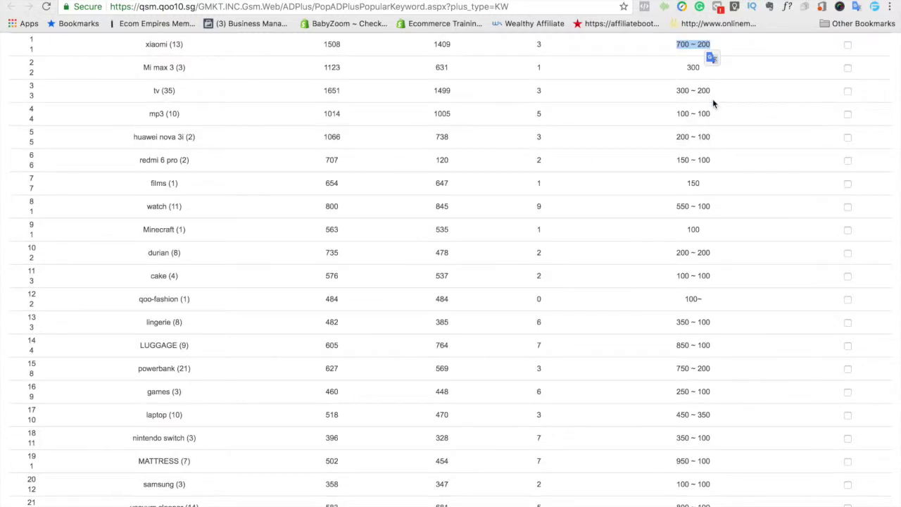
{"action": "scroll", "coordinate": [689, 169], "scroll_direction": "up", "scroll_amount": 3}
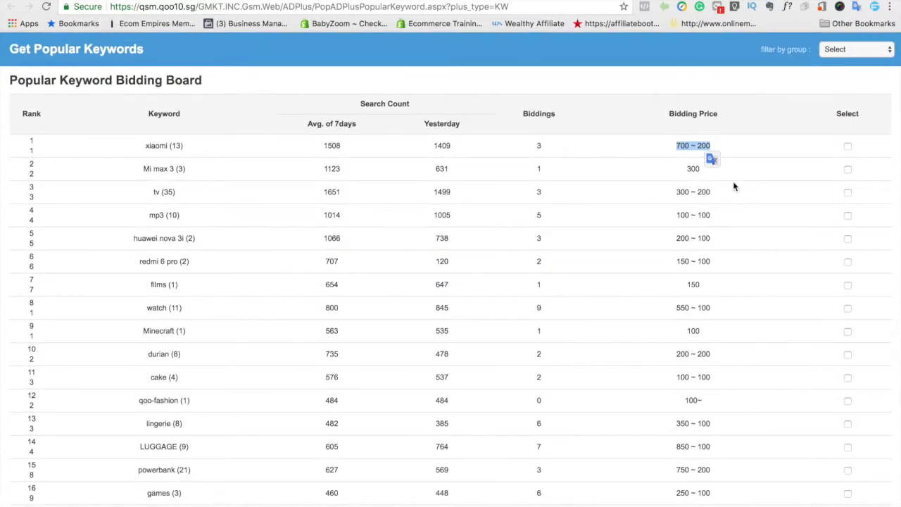
Compare bidding prices across the board, then expand the mp3 entry to check its individual bids and collapse it again
{"action": "scroll", "coordinate": [733, 185], "scroll_direction": "down", "scroll_amount": 2}
{"action": "scroll", "coordinate": [733, 185], "scroll_direction": "down", "scroll_amount": 1}
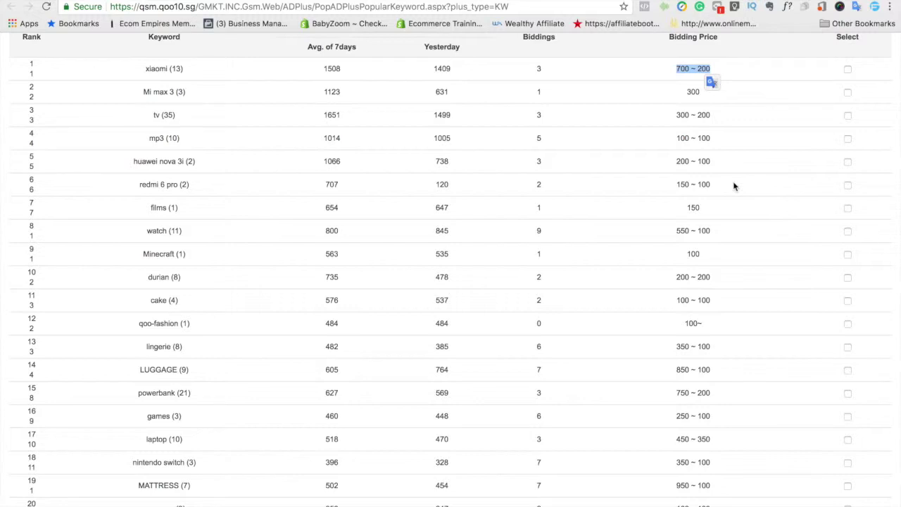
{"action": "scroll", "coordinate": [733, 186], "scroll_direction": "down", "scroll_amount": 1}
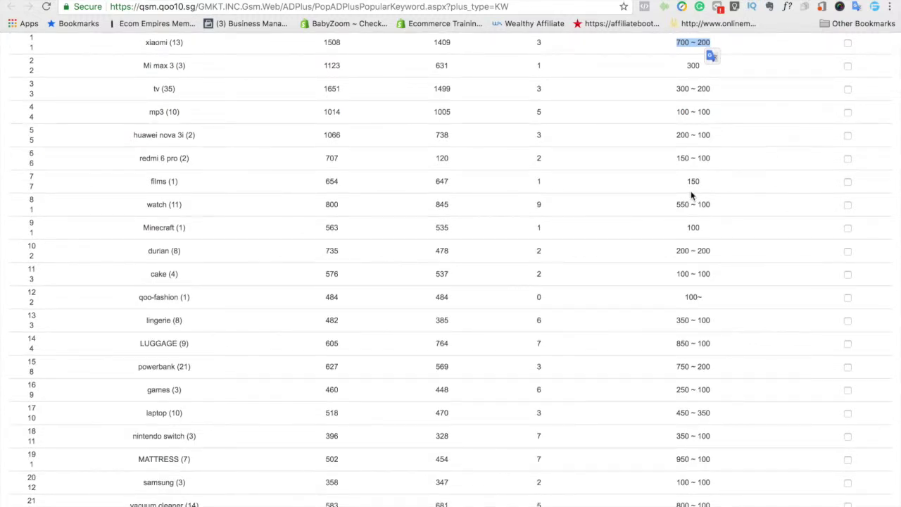
{"action": "scroll", "coordinate": [691, 193], "scroll_direction": "up", "scroll_amount": 3}
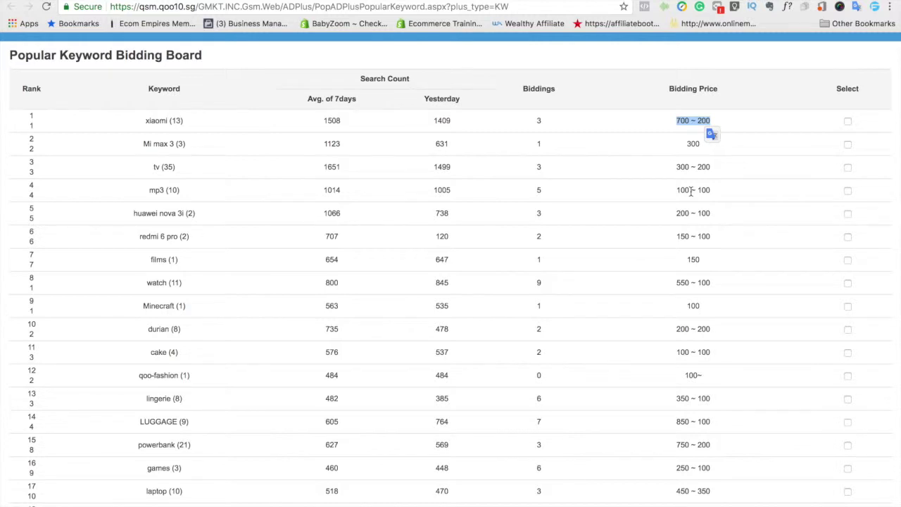
{"action": "scroll", "coordinate": [691, 190], "scroll_direction": "down", "scroll_amount": 1}
{"action": "left_click", "coordinate": [710, 159]}
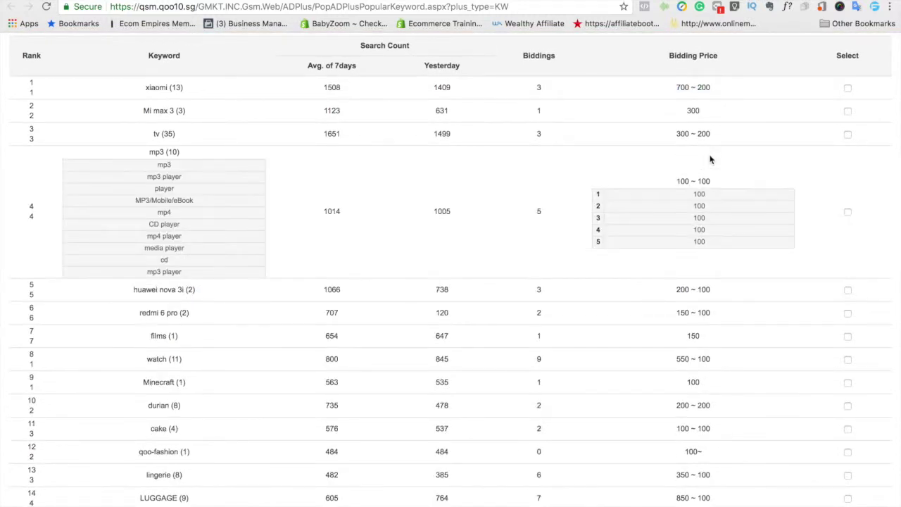
{"action": "left_click", "coordinate": [711, 160]}
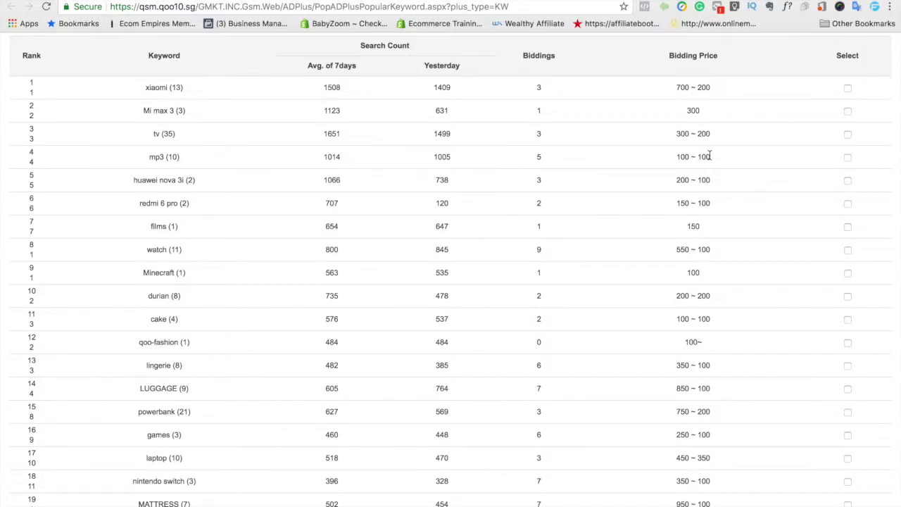
Review more of the ranked keywords and filter the popular keyword list by the Food & Baby group
{"action": "scroll", "coordinate": [709, 155], "scroll_direction": "down", "scroll_amount": 5}
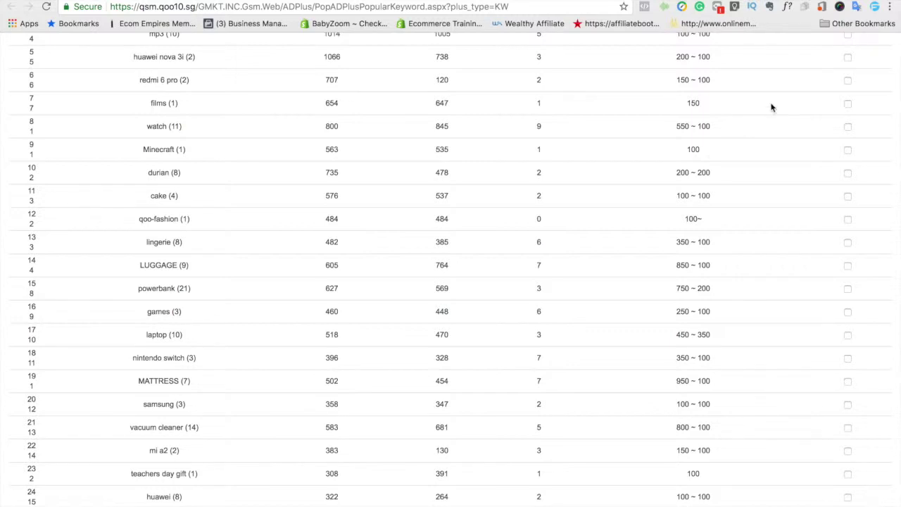
{"action": "scroll", "coordinate": [772, 107], "scroll_direction": "down", "scroll_amount": 2}
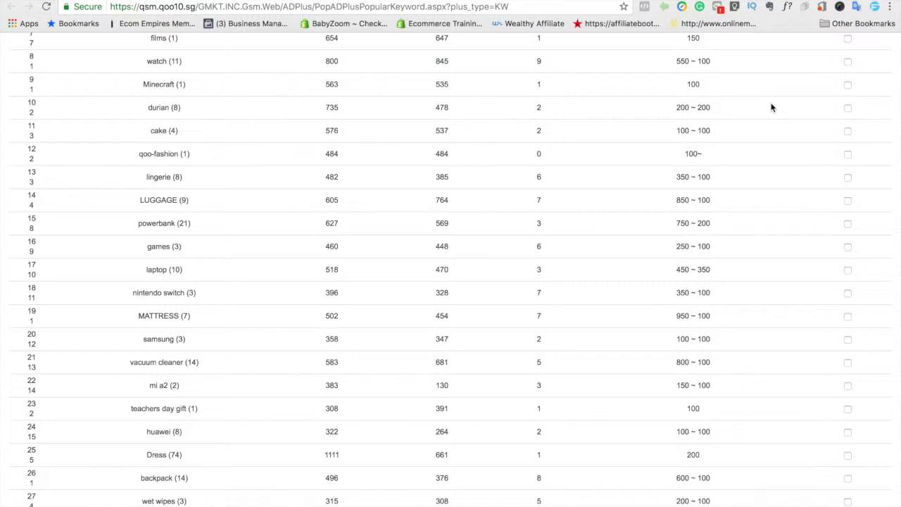
{"action": "scroll", "coordinate": [772, 107], "scroll_direction": "up", "scroll_amount": 5}
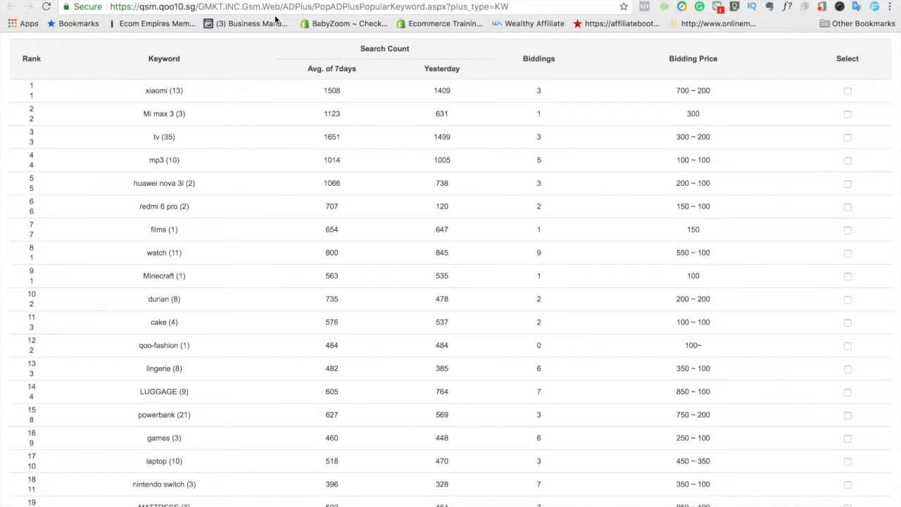
{"action": "scroll", "coordinate": [741, 34], "scroll_direction": "up", "scroll_amount": 2}
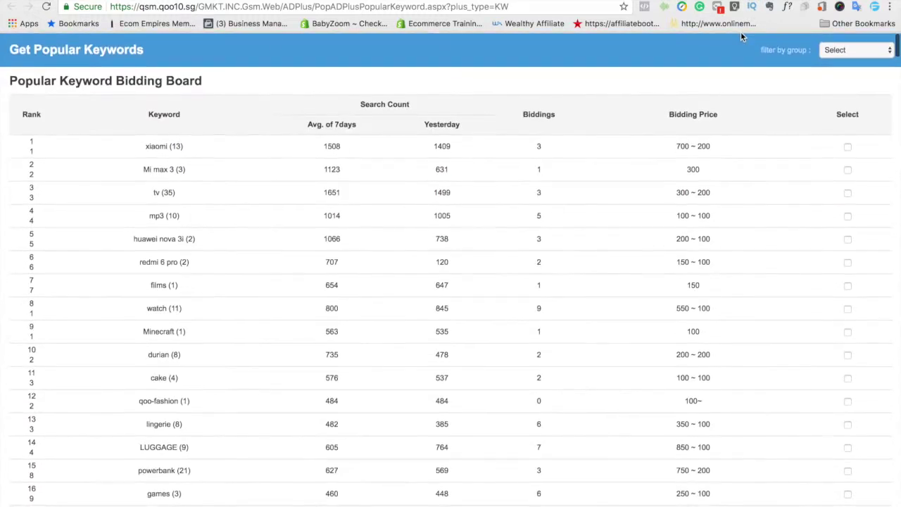
{"action": "left_click", "coordinate": [844, 50]}
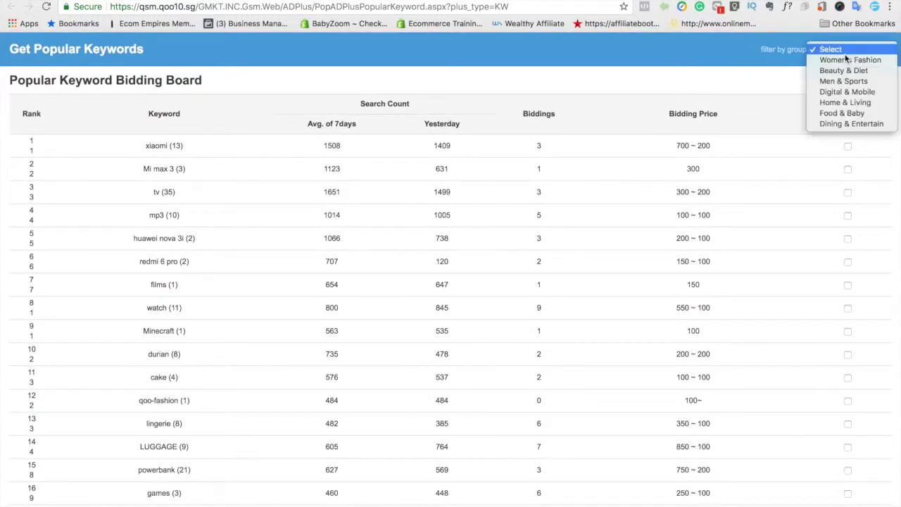
{"action": "left_click", "coordinate": [842, 112]}
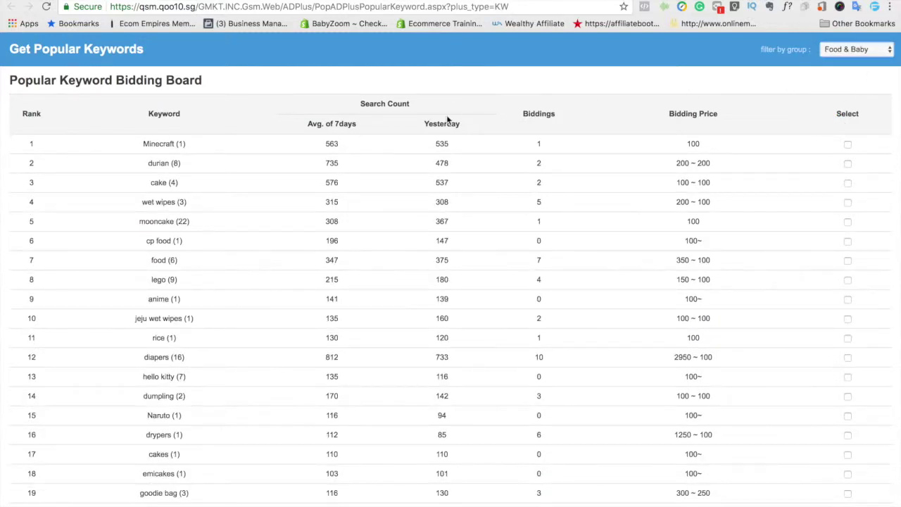
Examine the Food & Baby keywords on the bidding board and in the Daily and Weekly Hot Keyword lists
{"action": "scroll", "coordinate": [234, 263], "scroll_direction": "down", "scroll_amount": 10}
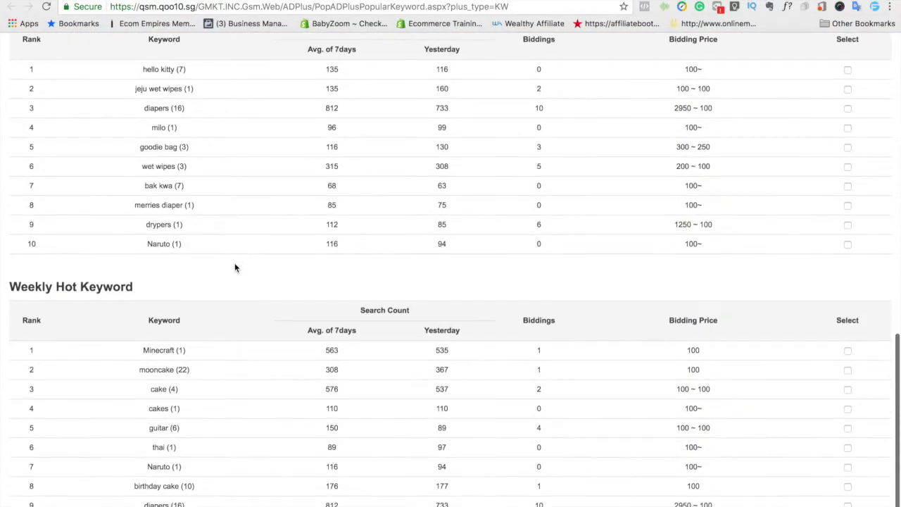
{"action": "scroll", "coordinate": [235, 265], "scroll_direction": "up", "scroll_amount": 3}
{"action": "scroll", "coordinate": [235, 266], "scroll_direction": "up", "scroll_amount": 12}
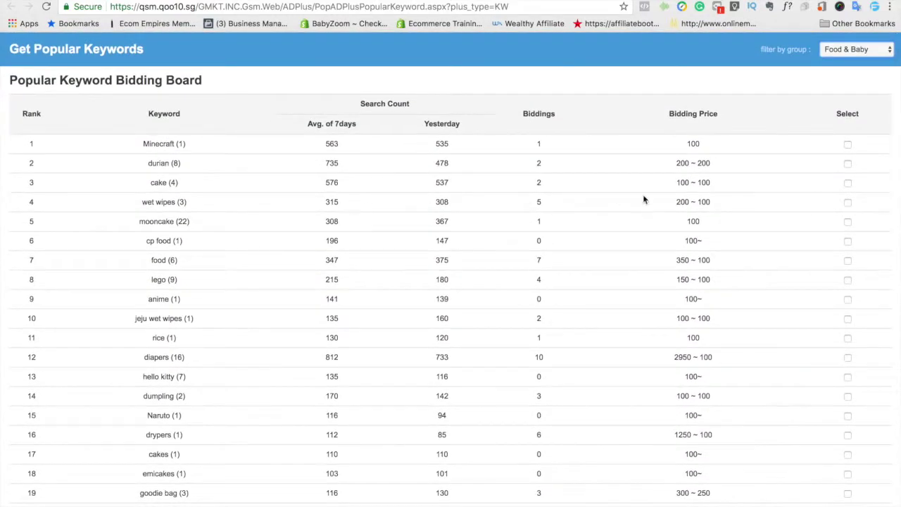
{"action": "scroll", "coordinate": [194, 164], "scroll_direction": "down", "scroll_amount": 2}
{"action": "scroll", "coordinate": [194, 164], "scroll_direction": "down", "scroll_amount": 6}
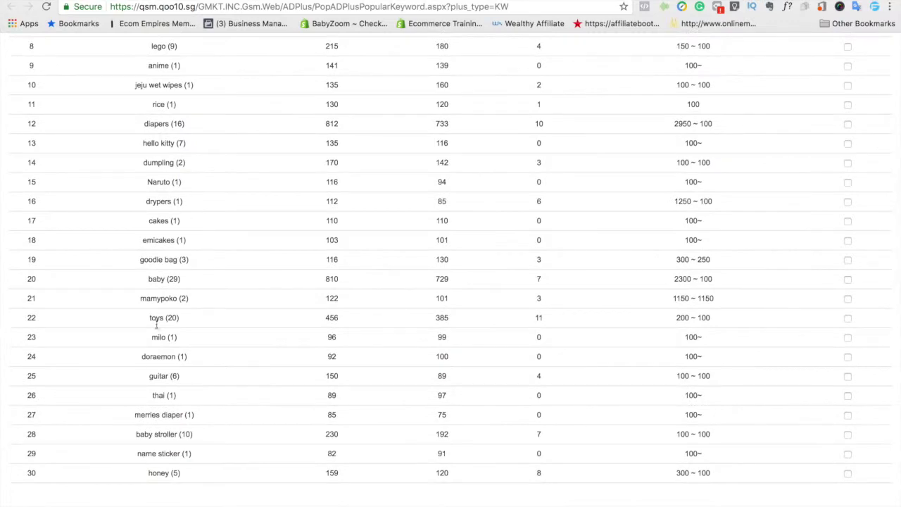
{"action": "scroll", "coordinate": [154, 380], "scroll_direction": "up", "scroll_amount": 7}
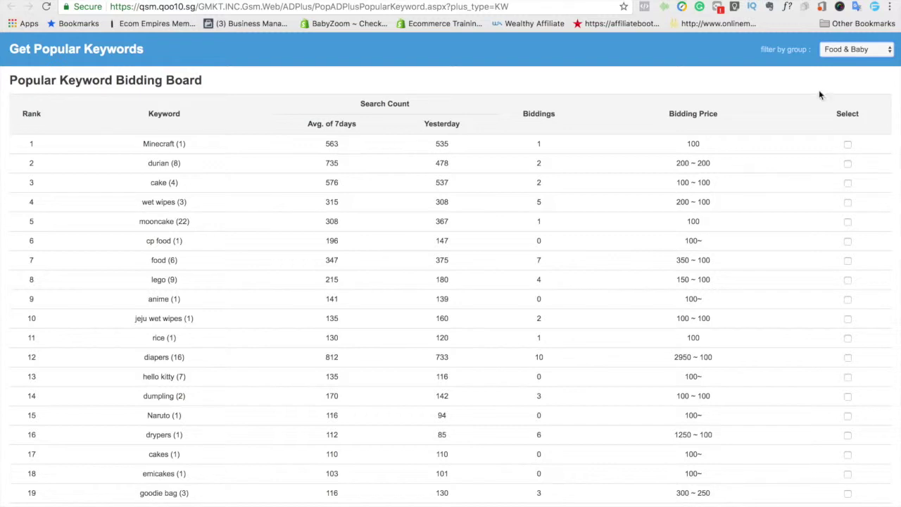
Check the group filter choices while keeping Food & Baby, and look over that group's keyword ranking down to Daily Hot Keyword
{"action": "left_click", "coordinate": [869, 54]}
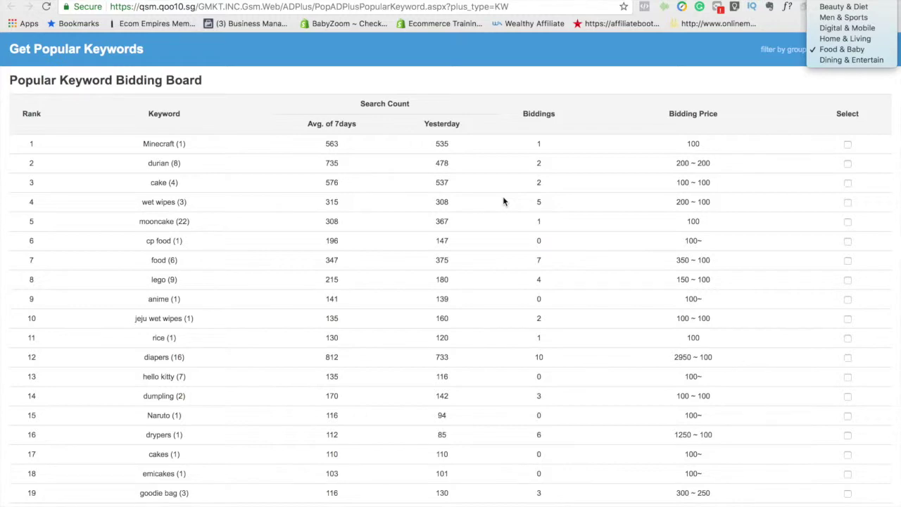
{"action": "scroll", "coordinate": [503, 201], "scroll_direction": "down", "scroll_amount": 5}
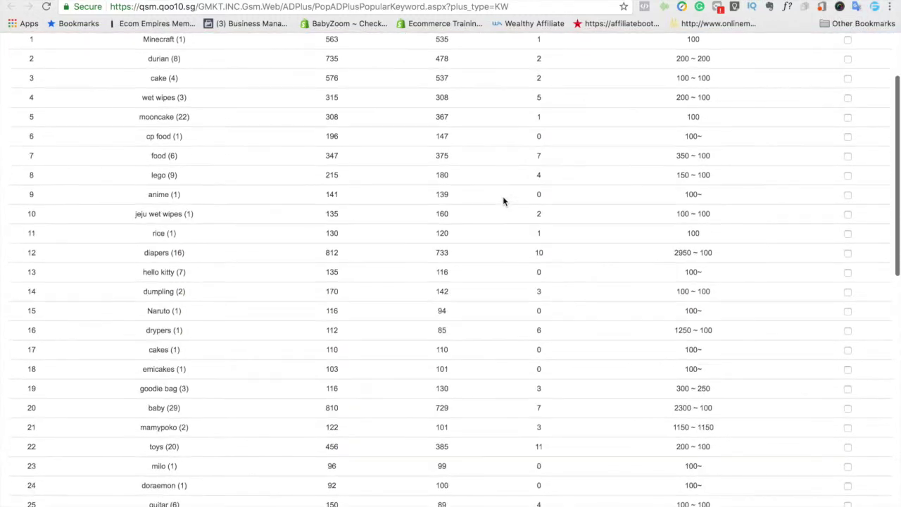
{"action": "scroll", "coordinate": [407, 275], "scroll_direction": "down", "scroll_amount": 4}
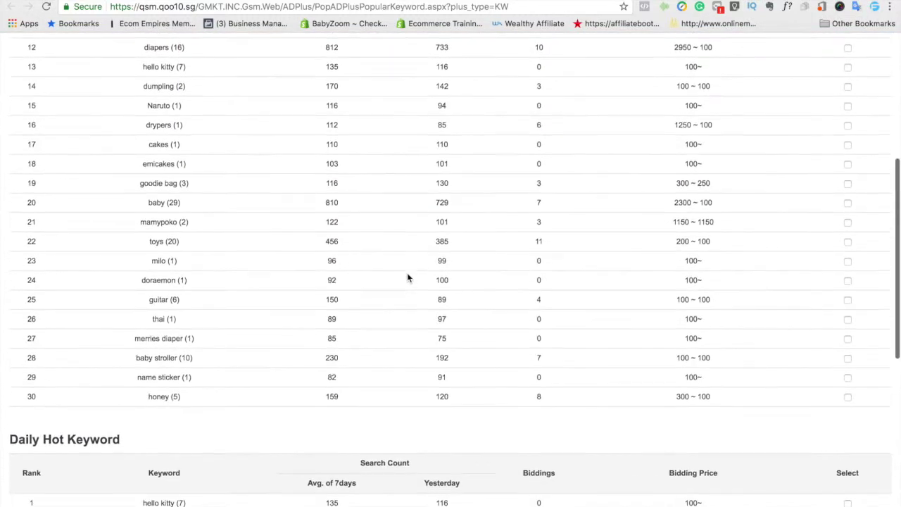
{"action": "scroll", "coordinate": [232, 105], "scroll_direction": "up", "scroll_amount": 9}
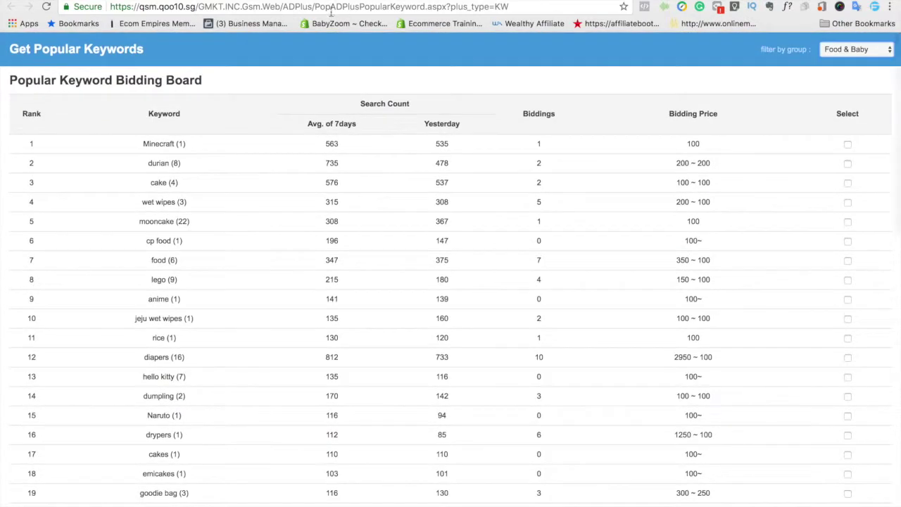
Switch to the Qoo10 maternity results, go to the shop's home page and view its Popular Search and Hot Trend lists
{"action": "key", "text": "ctrl+Tab"}
{"action": "scroll", "coordinate": [302, 201], "scroll_direction": "up", "scroll_amount": 8}
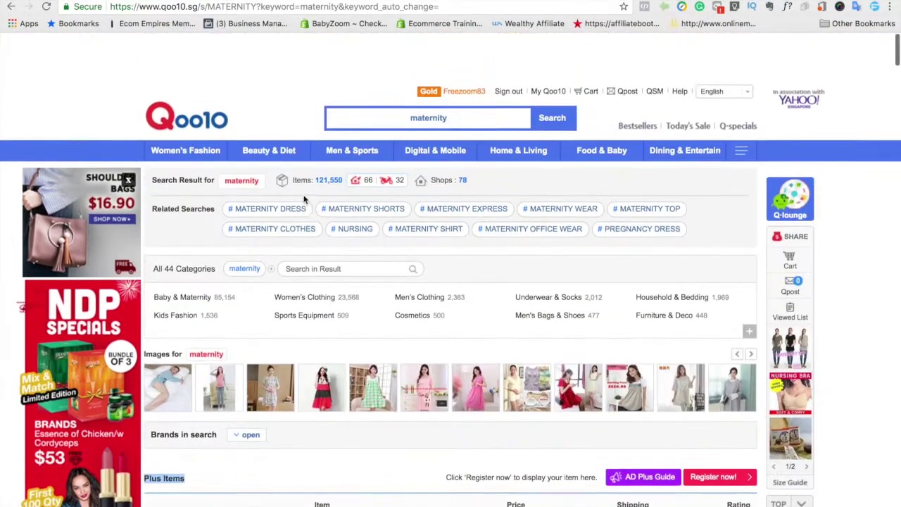
{"action": "left_click", "coordinate": [193, 67]}
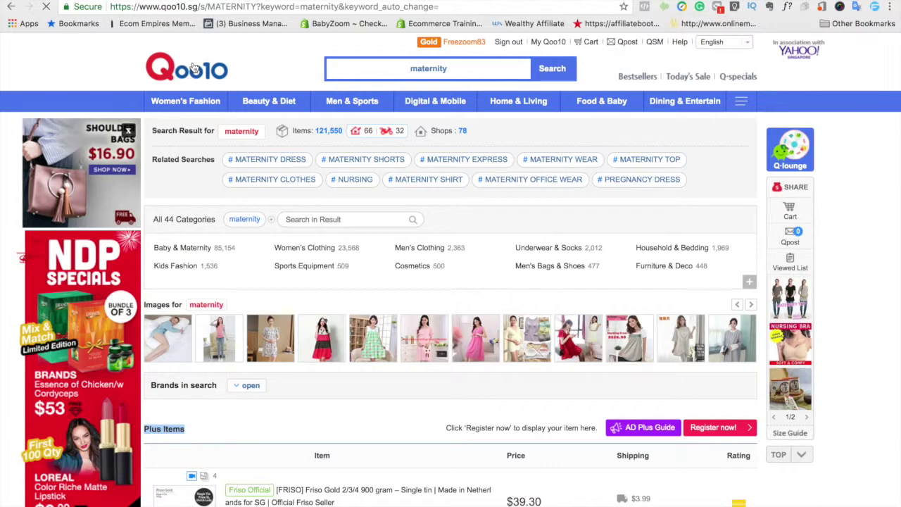
{"action": "scroll", "coordinate": [291, 185], "scroll_direction": "down", "scroll_amount": 5}
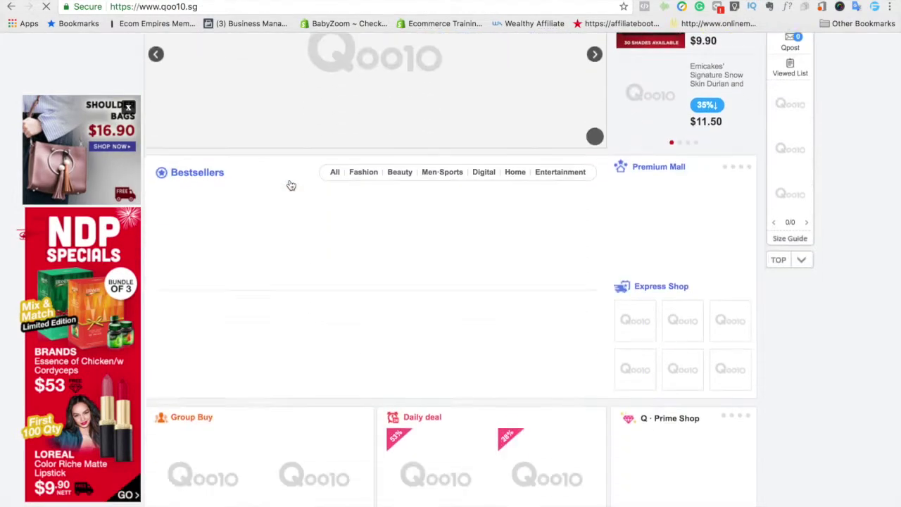
{"action": "scroll", "coordinate": [291, 185], "scroll_direction": "down", "scroll_amount": 15}
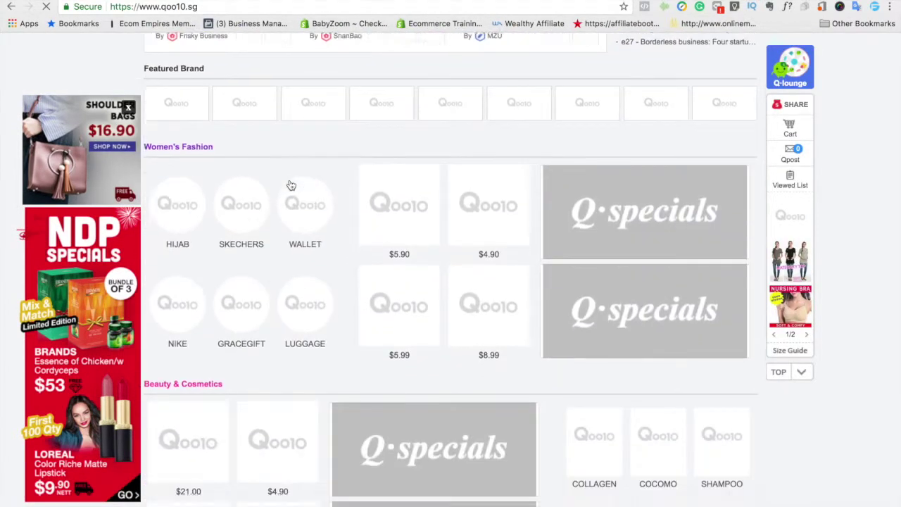
{"action": "scroll", "coordinate": [291, 184], "scroll_direction": "down", "scroll_amount": 2}
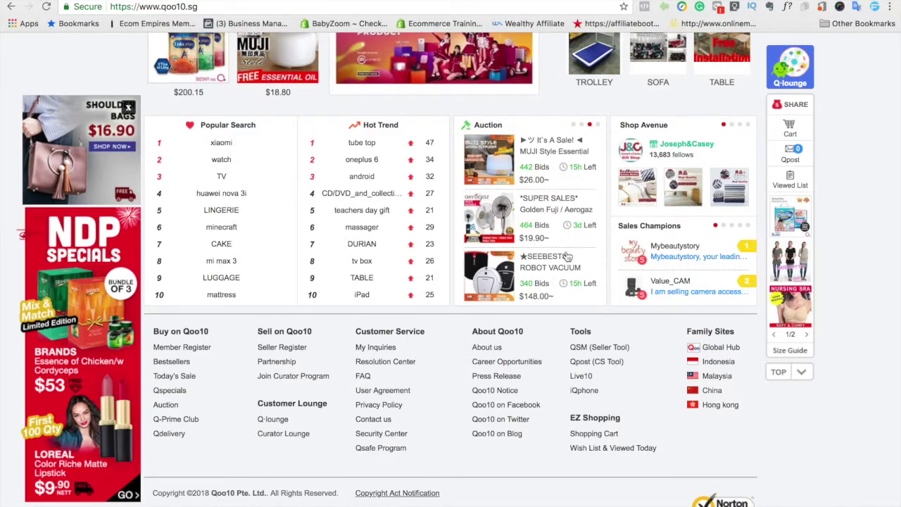
Open the Food & Baby category page from the Qoo10 home page
{"action": "scroll", "coordinate": [567, 257], "scroll_direction": "up", "scroll_amount": 20}
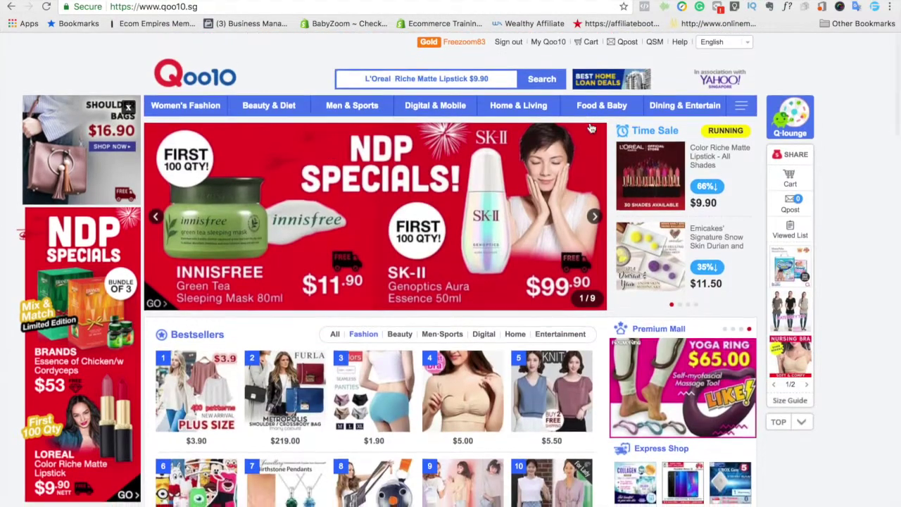
{"action": "left_click", "coordinate": [603, 106]}
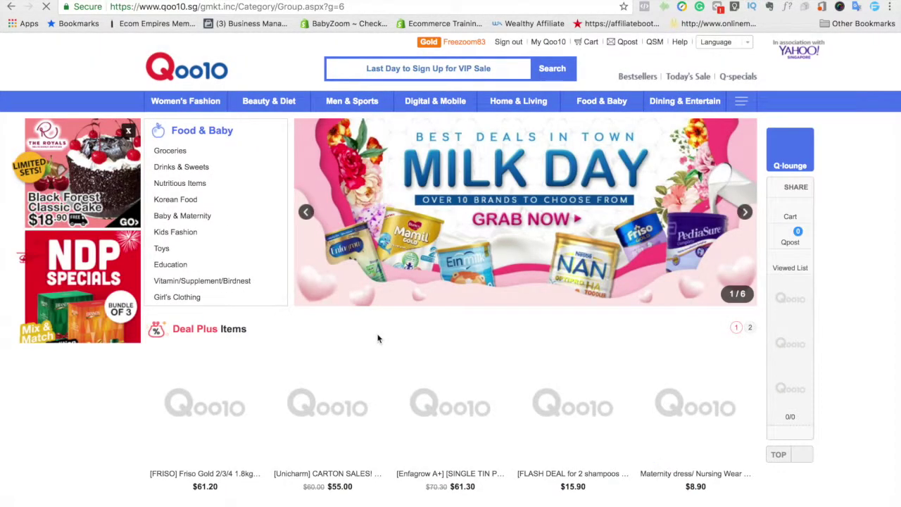
Look over the popular search ranking and featured sections of the Food & Baby category page
{"action": "scroll", "coordinate": [378, 339], "scroll_direction": "down", "scroll_amount": 10}
{"action": "scroll", "coordinate": [377, 339], "scroll_direction": "up", "scroll_amount": 2}
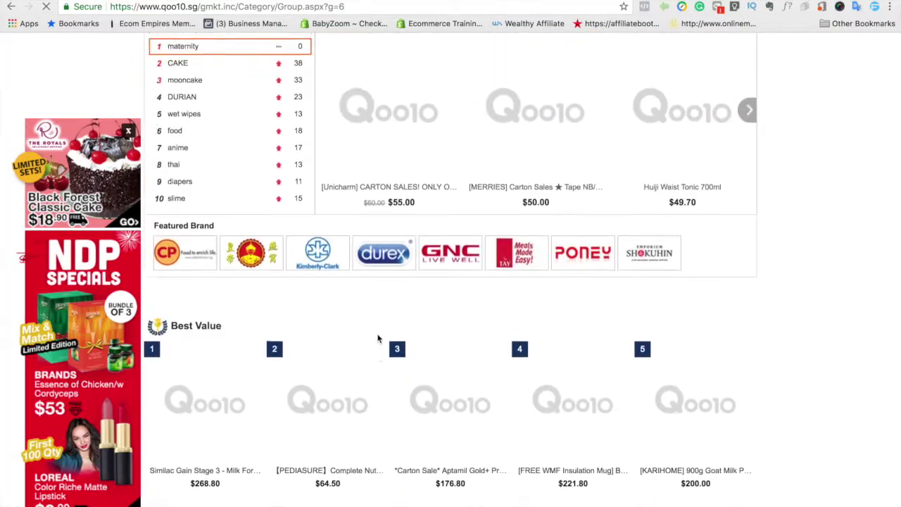
{"action": "scroll", "coordinate": [378, 339], "scroll_direction": "up", "scroll_amount": 3}
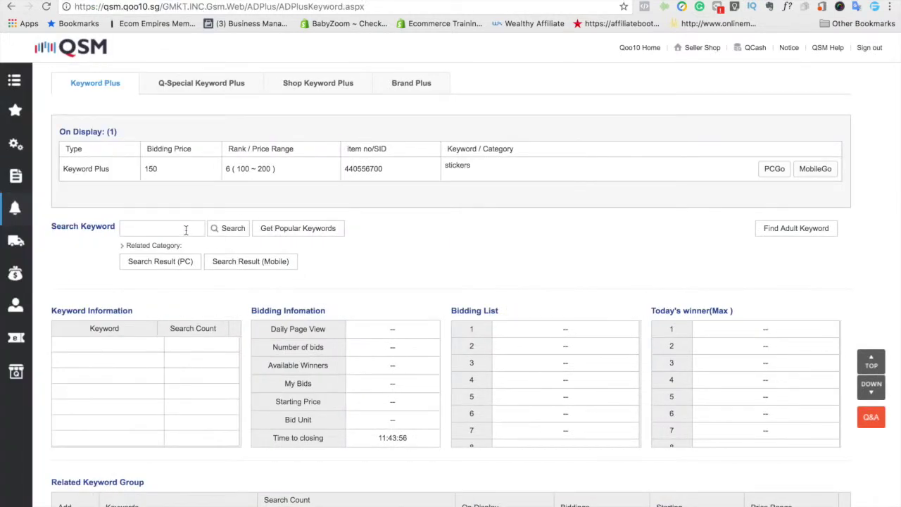
Switch to the QSM Keyword Plus page and look up the bidding information for the keyword "maternity"
{"action": "left_click", "coordinate": [185, 230]}
{"action": "type", "text": "materin"}
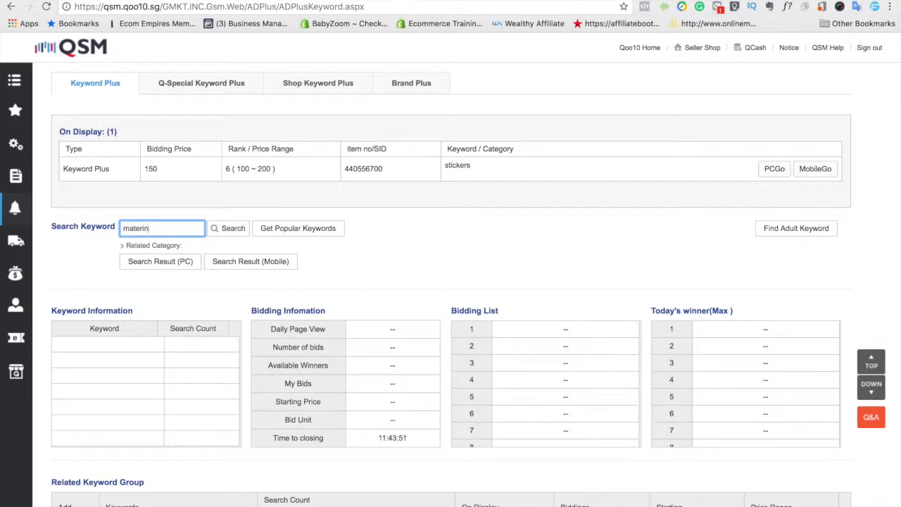
{"action": "key", "text": "ctrl+Tab"}
{"action": "key", "text": "ctrl+shift+Tab"}
{"action": "key", "text": "BackSpace"}
{"action": "key", "text": "BackSpace"}
{"action": "type", "text": "nity"}
{"action": "left_click", "coordinate": [222, 234]}
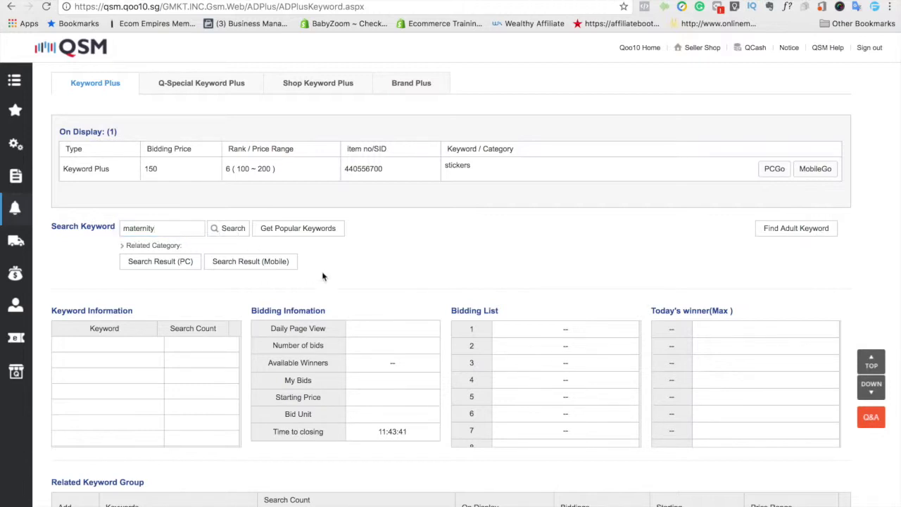
{"action": "scroll", "coordinate": [326, 278], "scroll_direction": "down", "scroll_amount": 1}
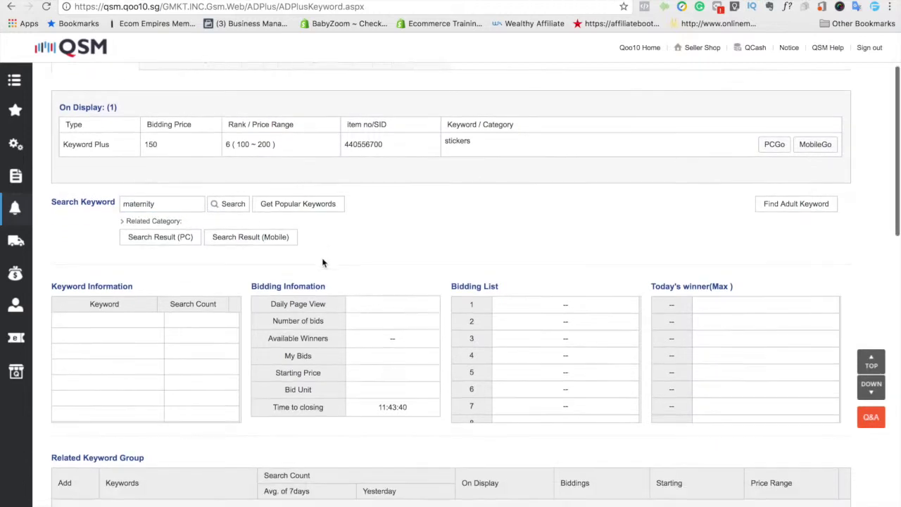
{"action": "left_click", "coordinate": [231, 207]}
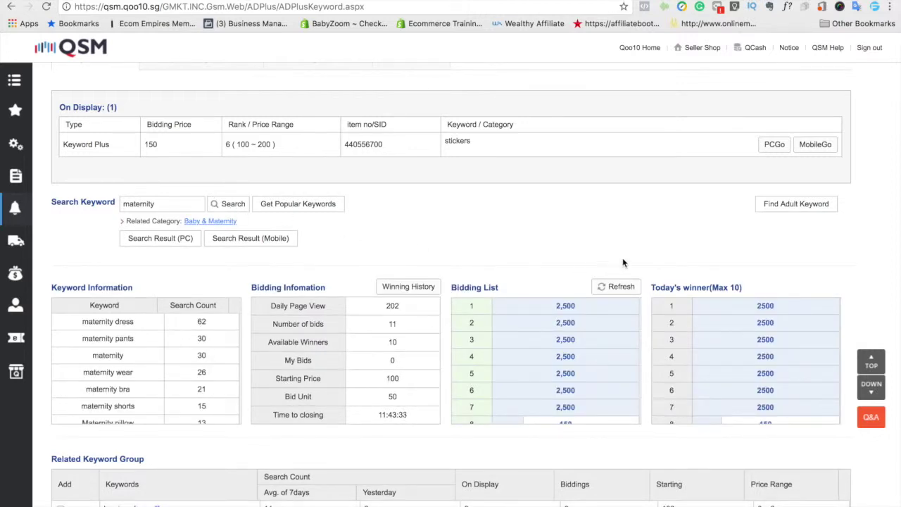
Examine the bid prices for "maternity" in the Bidding List and among Today's winners, down to the lowest ranks
{"action": "scroll", "coordinate": [744, 376], "scroll_direction": "down", "scroll_amount": 3}
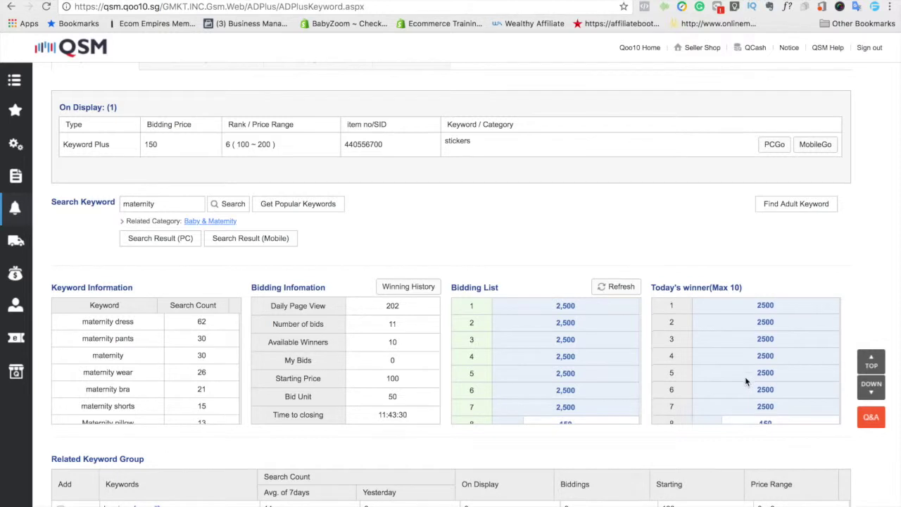
{"action": "scroll", "coordinate": [618, 348], "scroll_direction": "down", "scroll_amount": 3}
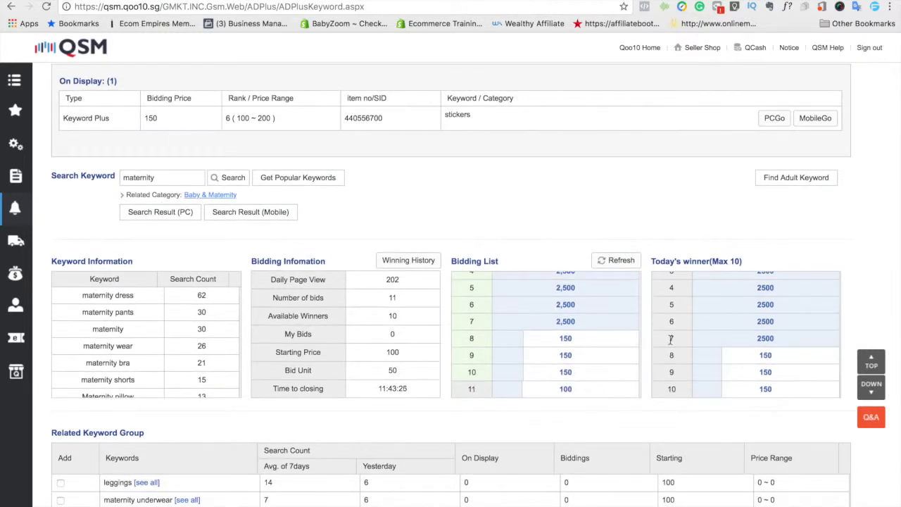
{"action": "scroll", "coordinate": [604, 336], "scroll_direction": "up", "scroll_amount": 3}
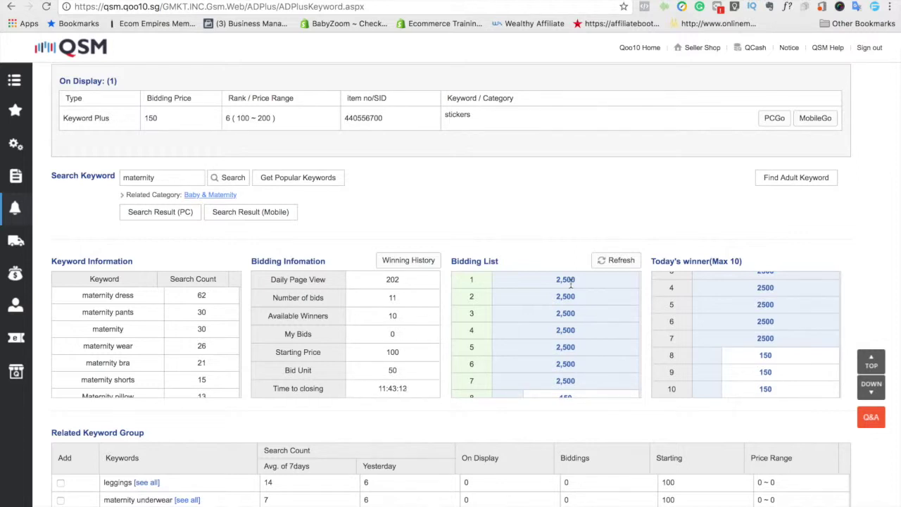
{"action": "scroll", "coordinate": [746, 337], "scroll_direction": "down", "scroll_amount": 2}
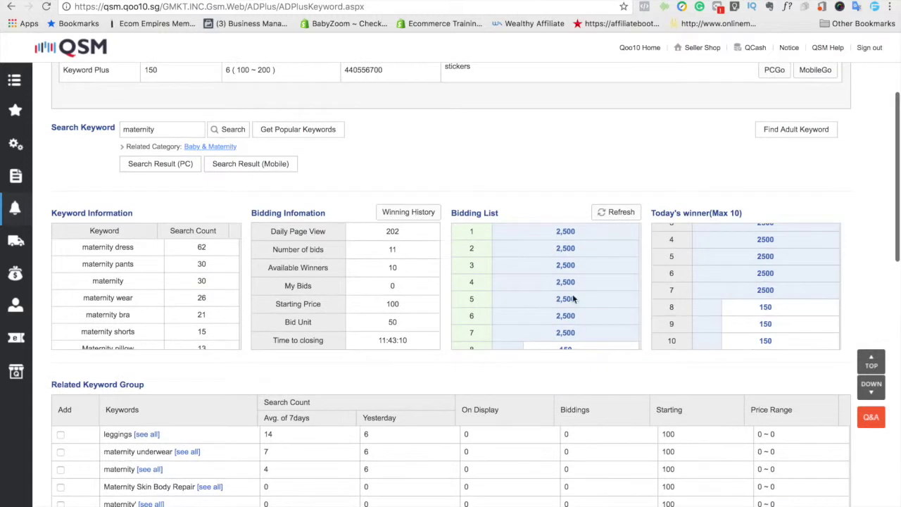
{"action": "scroll", "coordinate": [574, 299], "scroll_direction": "down", "scroll_amount": 2}
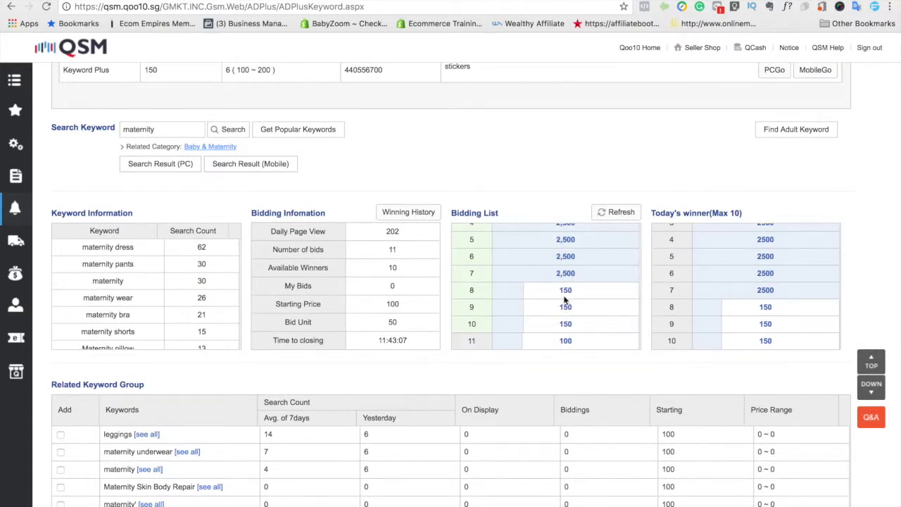
Search the shop's items for "maternity" in the Select Item section
{"action": "scroll", "coordinate": [563, 299], "scroll_direction": "down", "scroll_amount": 6}
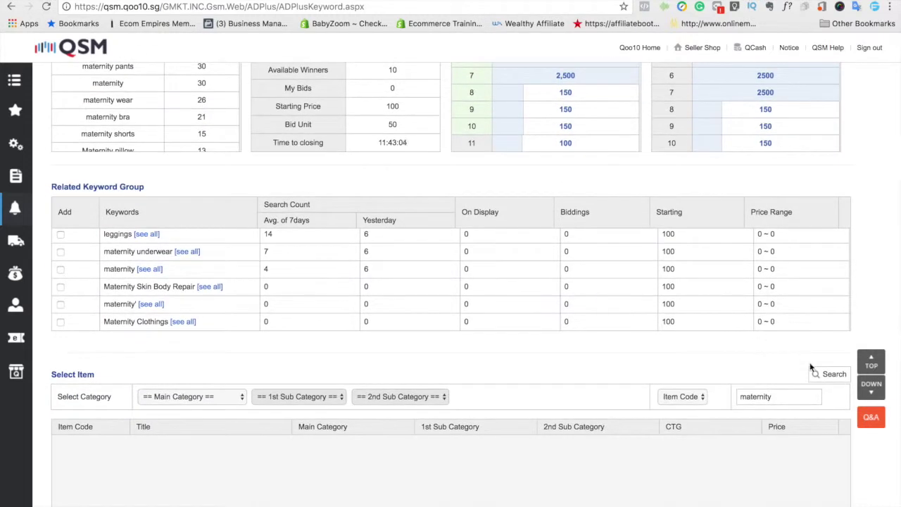
{"action": "left_click", "coordinate": [814, 370]}
{"action": "scroll", "coordinate": [649, 357], "scroll_direction": "down", "scroll_amount": 2}
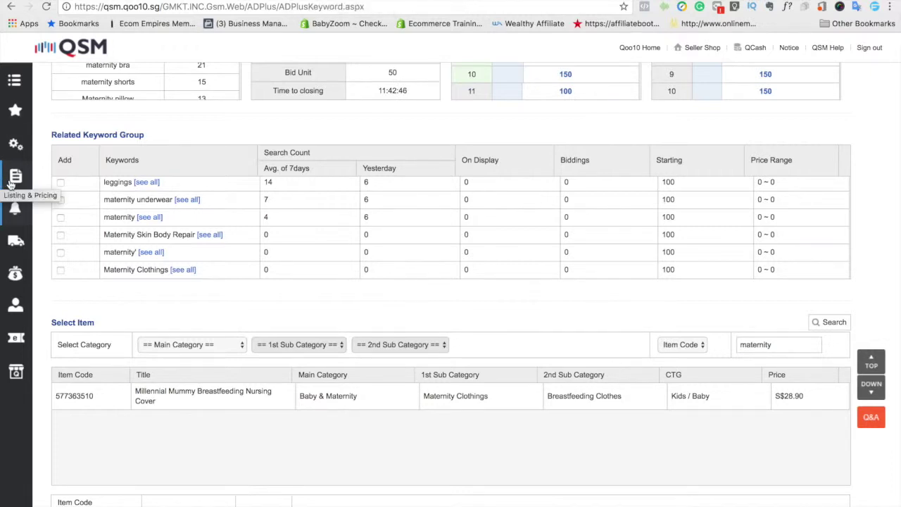
Duplicate the Keyword Plus browser tab and open Q-Analytics from the Promotion section in the copy
{"action": "right_click", "coordinate": [129, 2]}
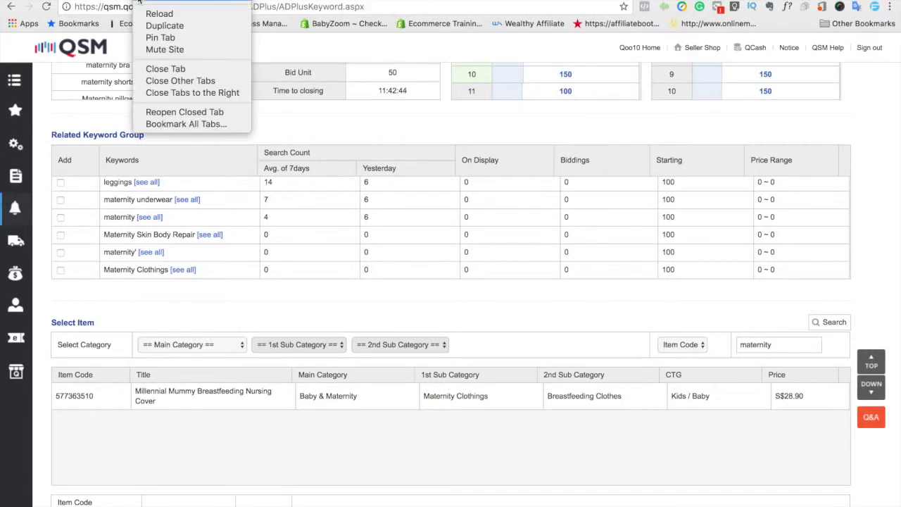
{"action": "left_click", "coordinate": [164, 28]}
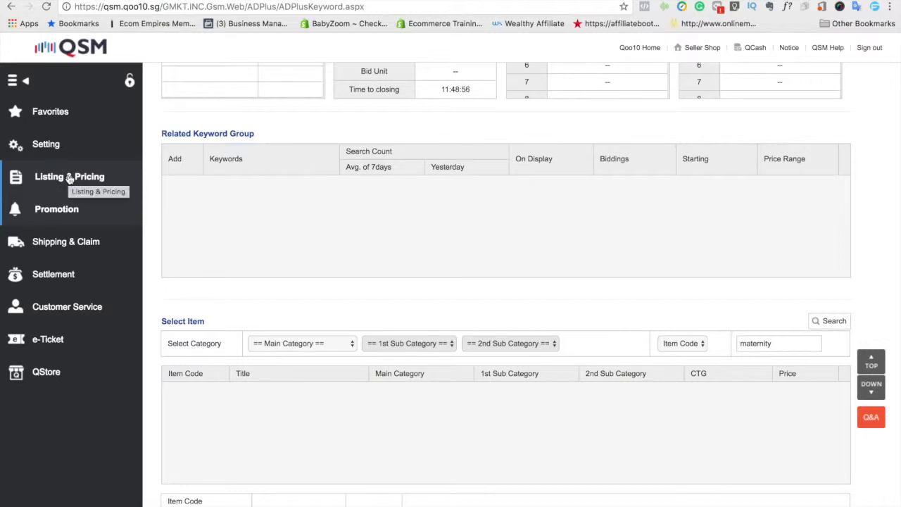
{"action": "left_click", "coordinate": [61, 209]}
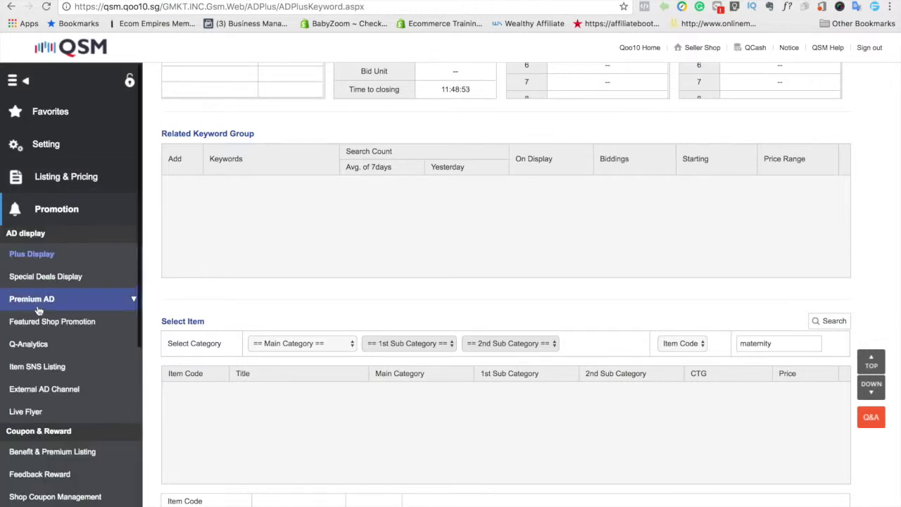
{"action": "left_click", "coordinate": [28, 343]}
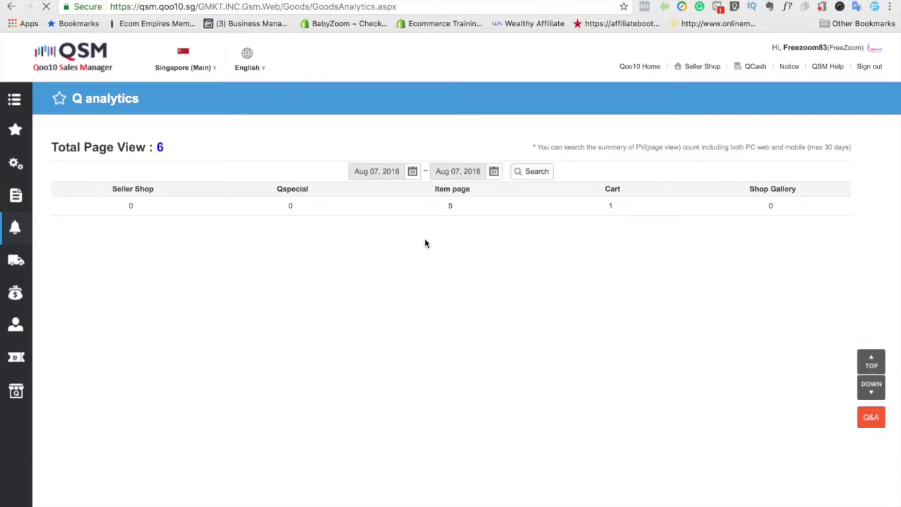
Look through the shop's item listings in Q-Analytics to find the Multi-function Baby Nasal Aspirator
{"action": "scroll", "coordinate": [425, 243], "scroll_direction": "down", "scroll_amount": 15}
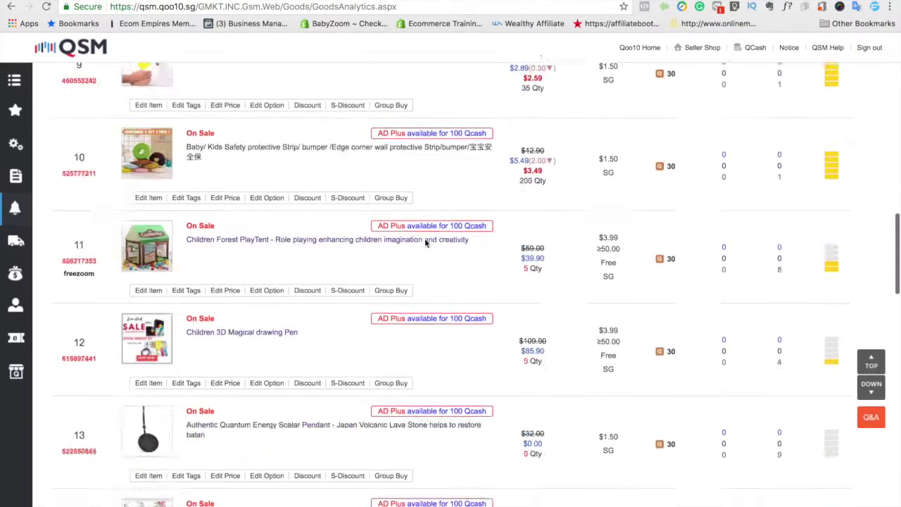
{"action": "scroll", "coordinate": [424, 243], "scroll_direction": "up", "scroll_amount": 6}
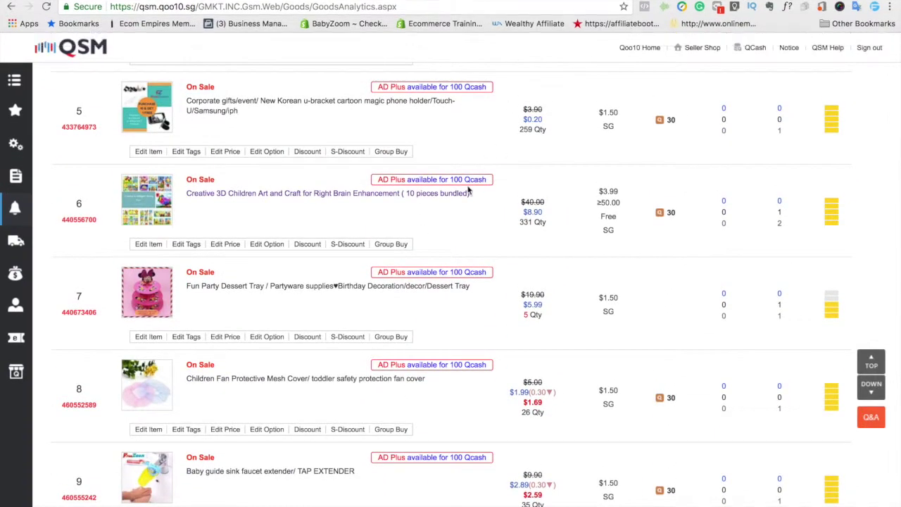
{"action": "scroll", "coordinate": [468, 190], "scroll_direction": "up", "scroll_amount": 5}
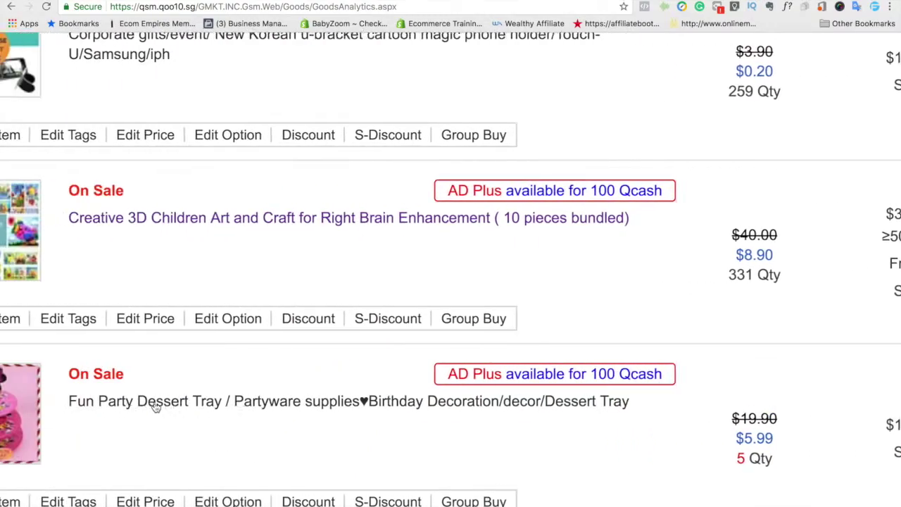
{"action": "scroll", "coordinate": [155, 407], "scroll_direction": "down", "scroll_amount": 8}
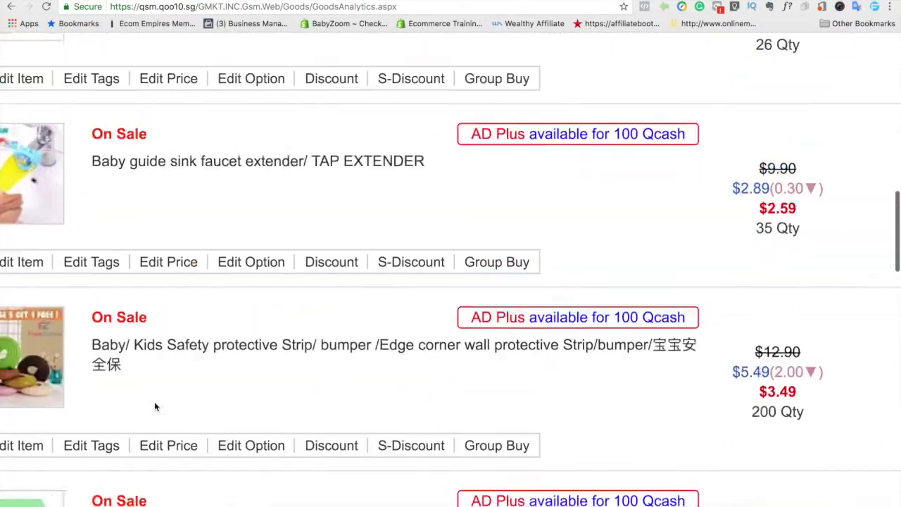
{"action": "scroll", "coordinate": [155, 407], "scroll_direction": "down", "scroll_amount": 14}
{"action": "scroll", "coordinate": [155, 407], "scroll_direction": "up", "scroll_amount": 9}
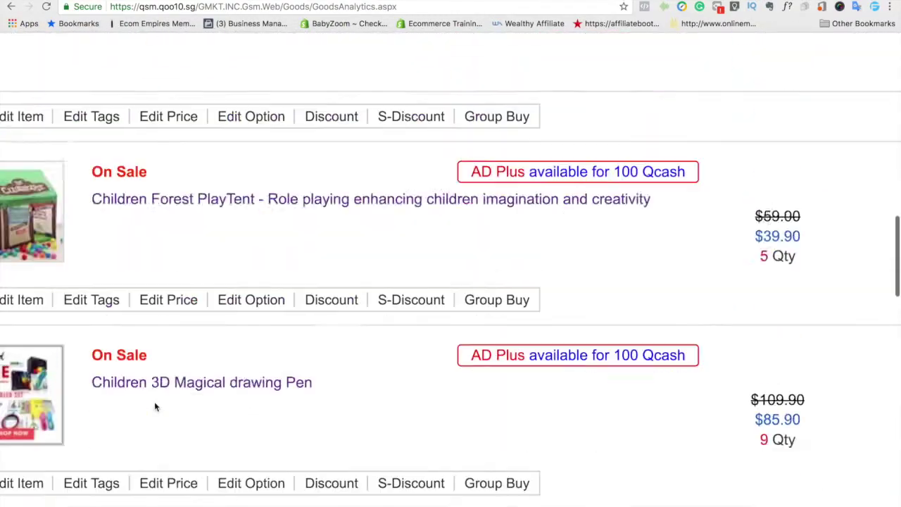
{"action": "scroll", "coordinate": [156, 407], "scroll_direction": "up", "scroll_amount": 15}
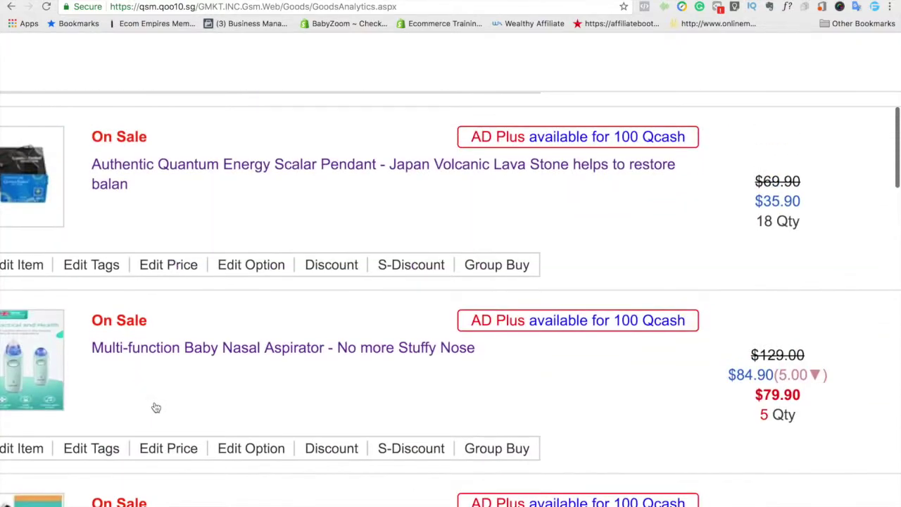
Open the tags of the Multi-function Baby Nasal Aspirator for editing and review all of its search tags
{"action": "left_click", "coordinate": [91, 448]}
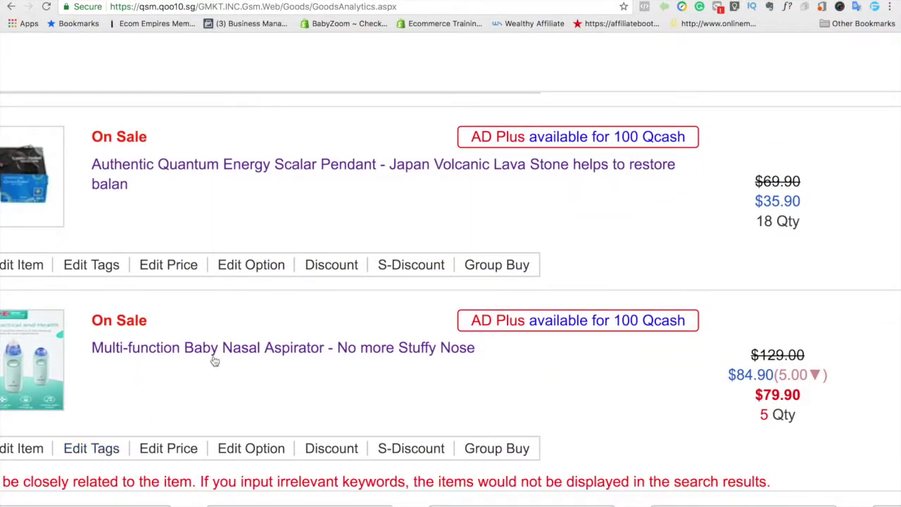
{"action": "scroll", "coordinate": [296, 313], "scroll_direction": "down", "scroll_amount": 5}
{"action": "scroll", "coordinate": [318, 269], "scroll_direction": "right", "scroll_amount": 4}
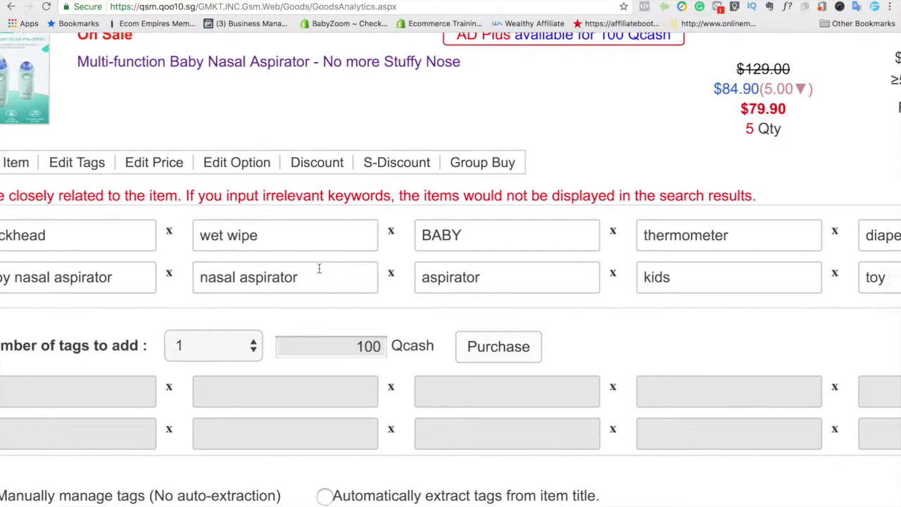
{"action": "scroll", "coordinate": [317, 269], "scroll_direction": "left", "scroll_amount": 5}
{"action": "scroll", "coordinate": [319, 269], "scroll_direction": "right", "scroll_amount": 6}
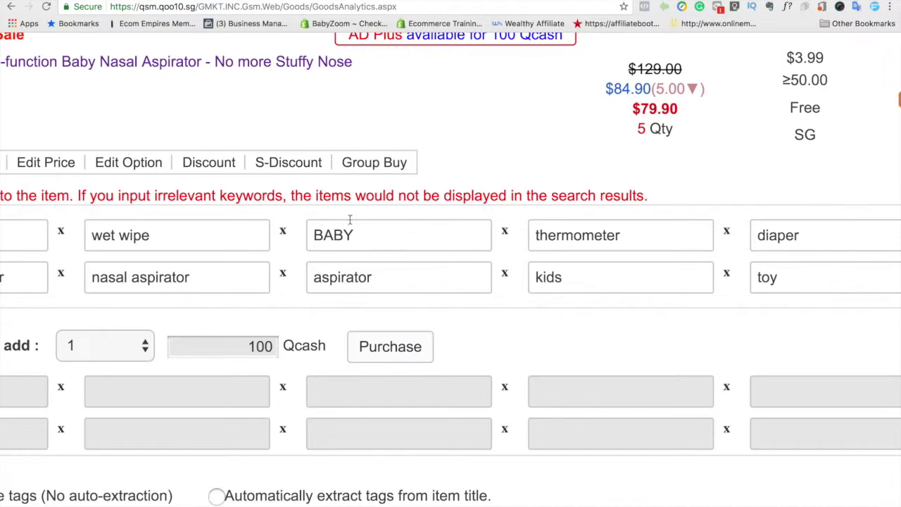
{"action": "scroll", "coordinate": [345, 220], "scroll_direction": "left", "scroll_amount": 5}
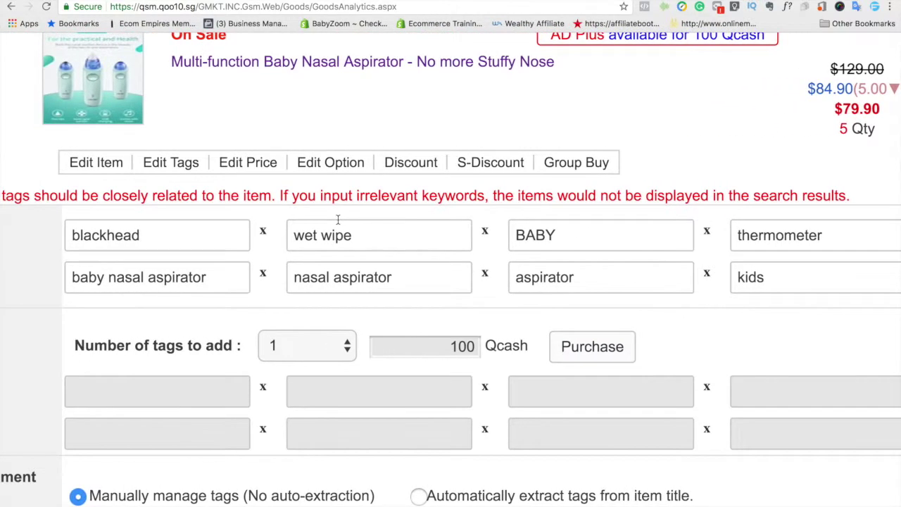
Replace the nasal aspirator's "blackhead" tag with "maternity" and apply the modification
{"action": "double_click", "coordinate": [101, 241]}
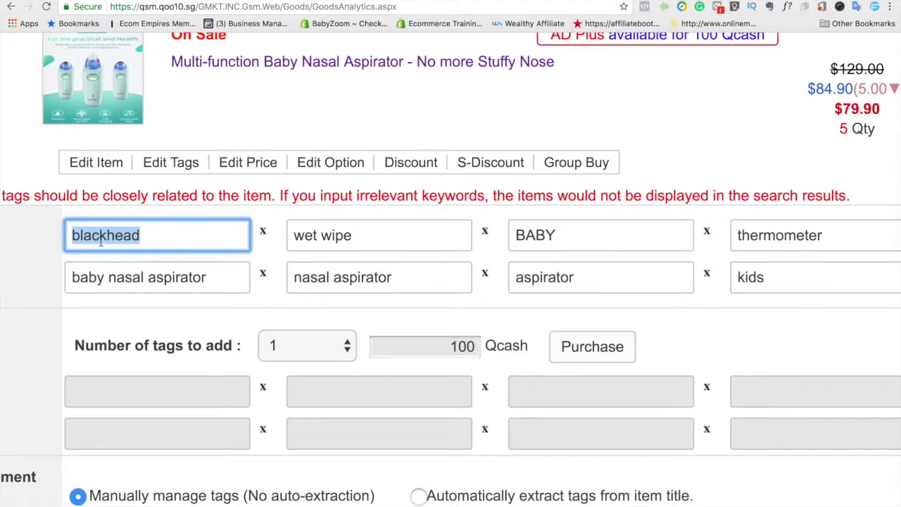
{"action": "type", "text": "mater"}
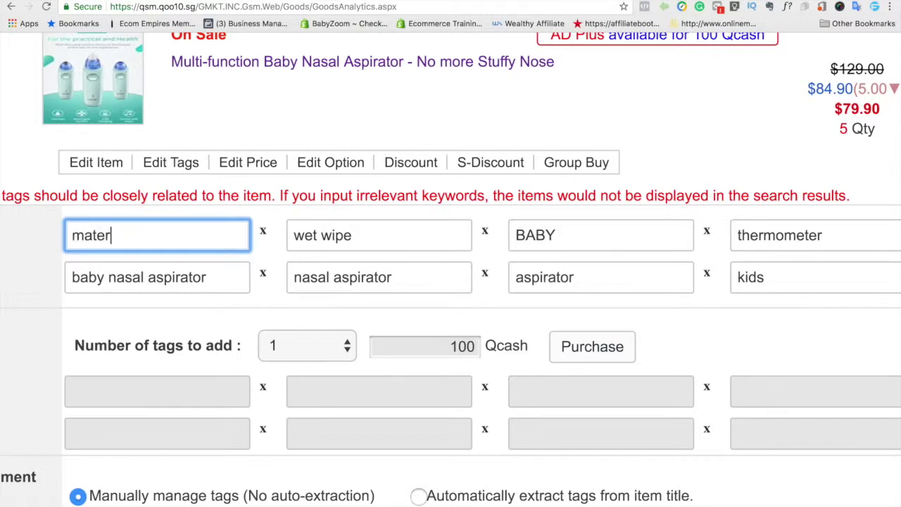
{"action": "type", "text": "nity"}
{"action": "scroll", "coordinate": [603, 255], "scroll_direction": "right", "scroll_amount": 8}
{"action": "left_click", "coordinate": [795, 339]}
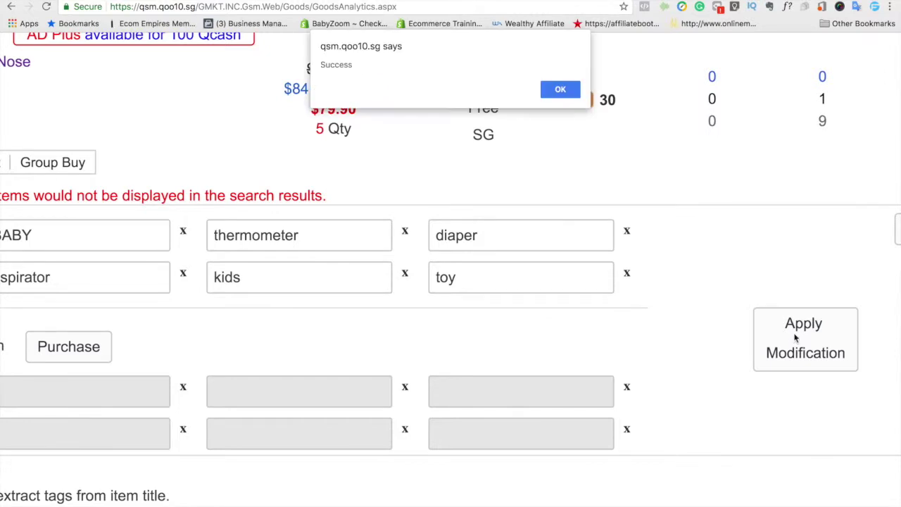
{"action": "left_click", "coordinate": [560, 90]}
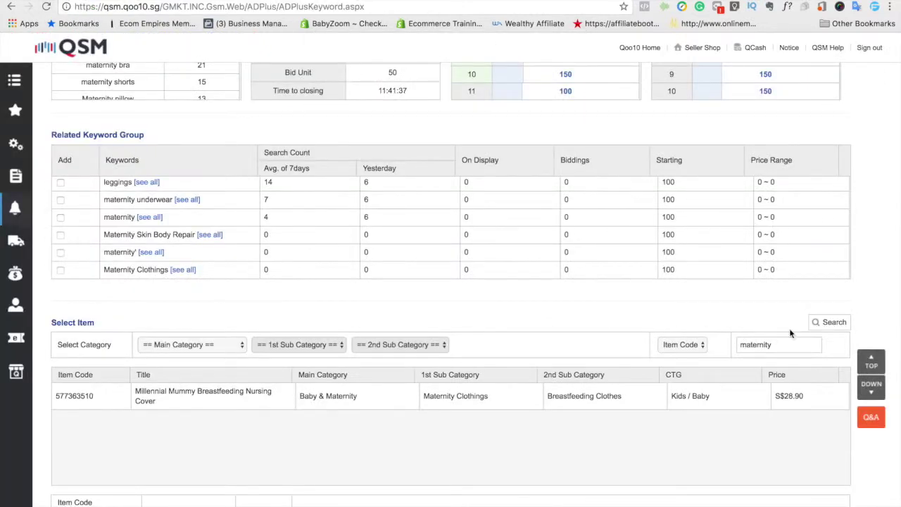
Return to the Keyword Plus page, rerun the "maternity" item search and go back to the keyword bidding details
{"action": "left_click", "coordinate": [834, 324]}
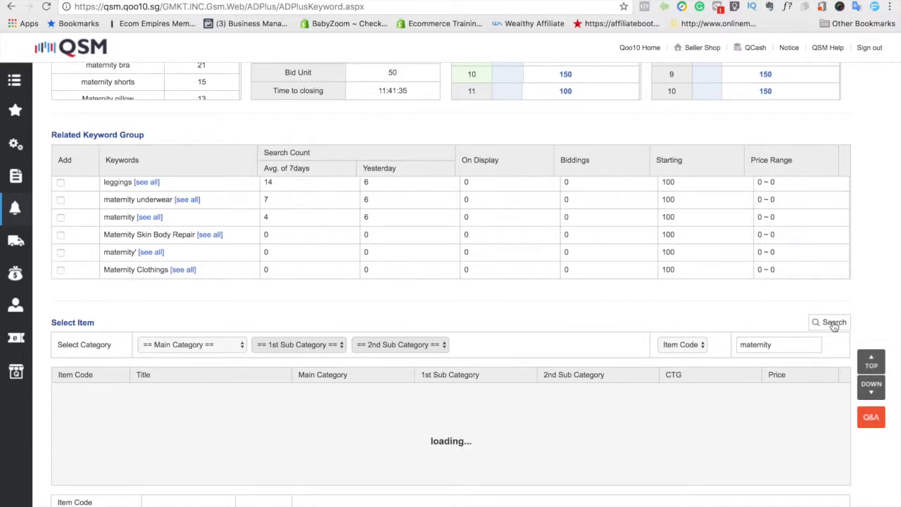
{"action": "left_click", "coordinate": [834, 323]}
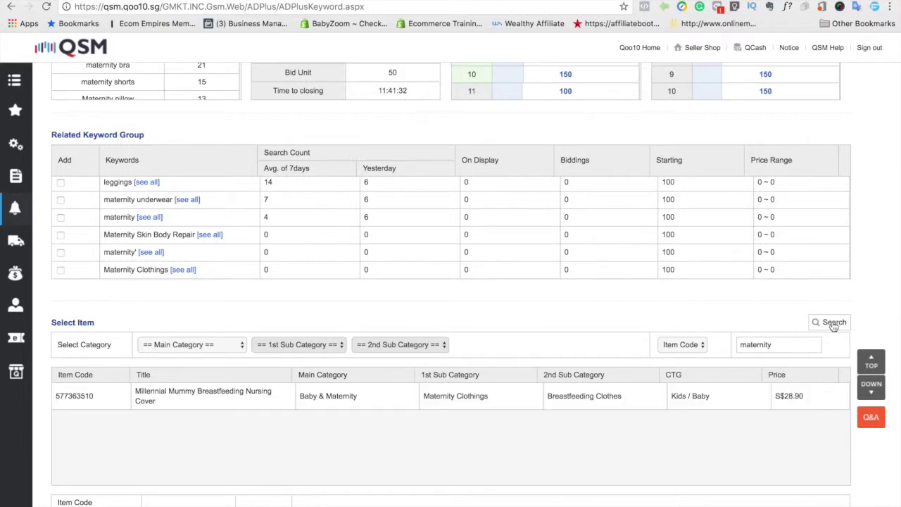
{"action": "scroll", "coordinate": [492, 310], "scroll_direction": "up", "scroll_amount": 1}
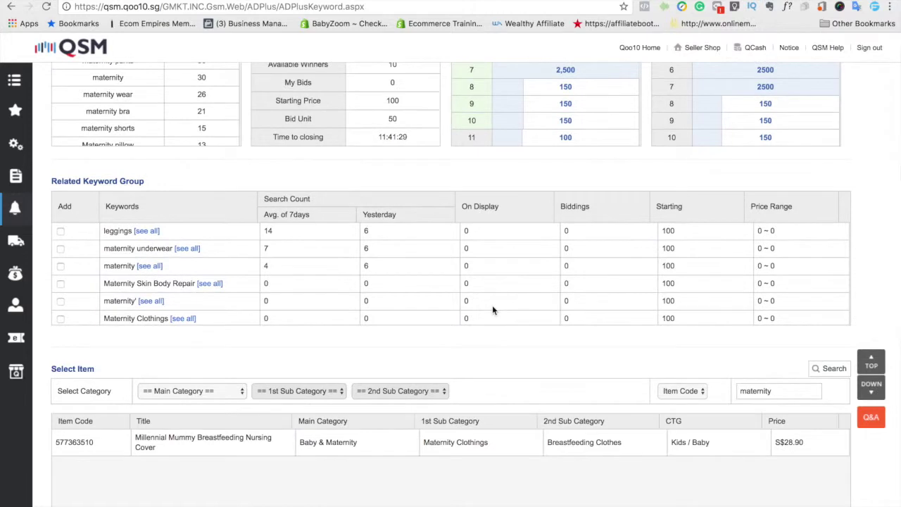
{"action": "scroll", "coordinate": [228, 156], "scroll_direction": "up", "scroll_amount": 4}
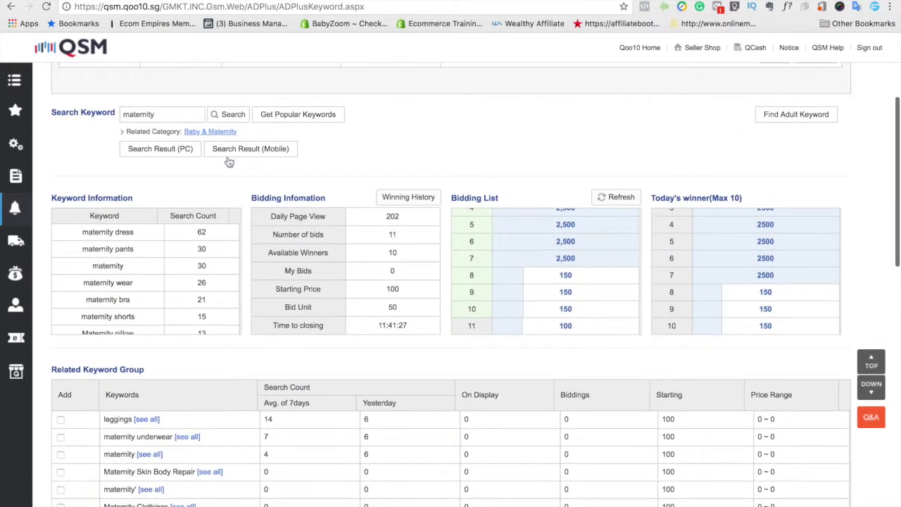
Examine the keyword information for "maternity", comparing the related search terms and their search counts
{"action": "left_click_drag", "start_coordinate": [158, 116], "coordinate": [120, 115]}
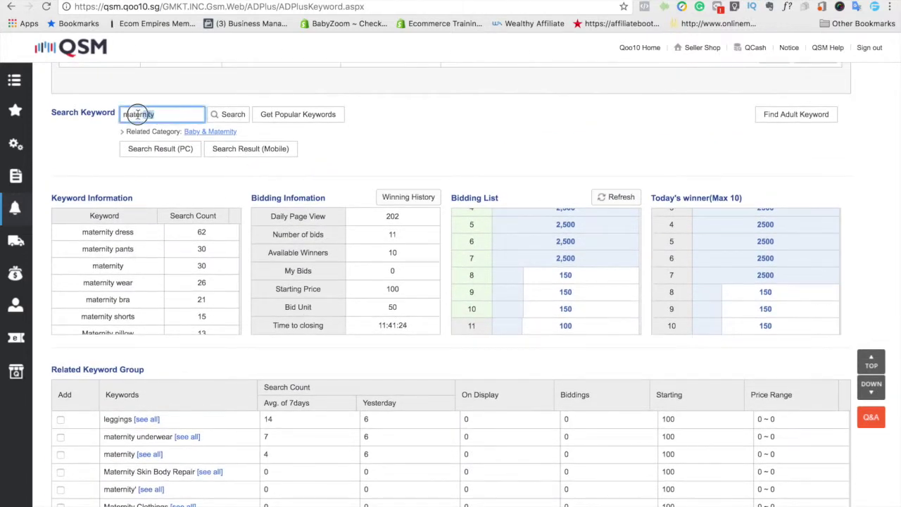
{"action": "scroll", "coordinate": [117, 260], "scroll_direction": "up", "scroll_amount": 1}
{"action": "scroll", "coordinate": [106, 262], "scroll_direction": "down", "scroll_amount": 5}
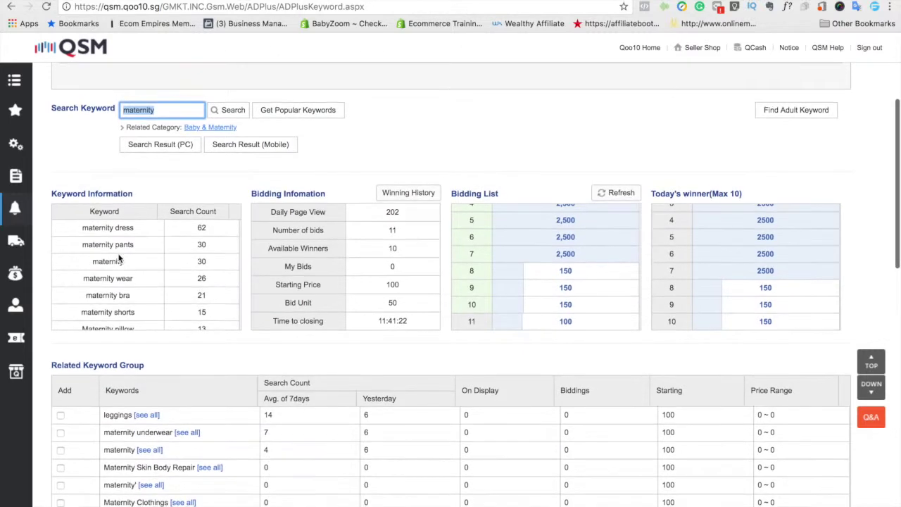
{"action": "scroll", "coordinate": [125, 268], "scroll_direction": "down", "scroll_amount": 1}
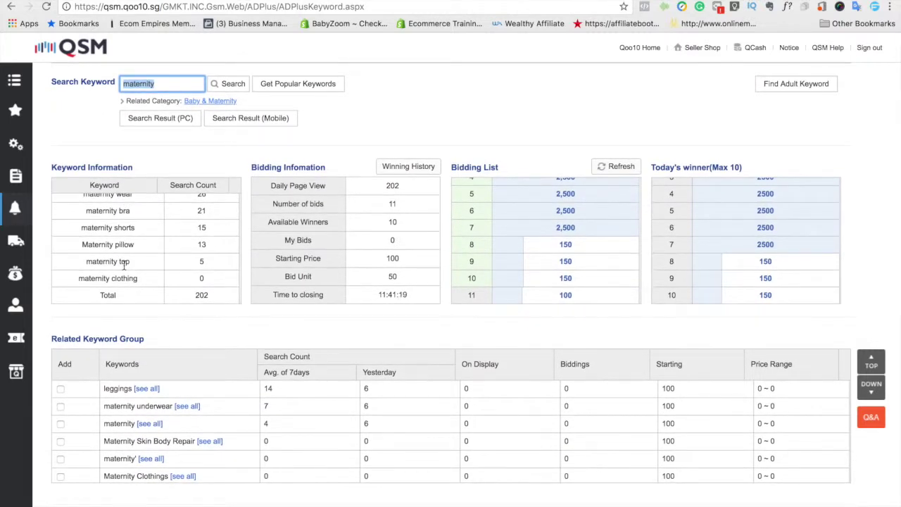
{"action": "scroll", "coordinate": [124, 263], "scroll_direction": "up", "scroll_amount": 5}
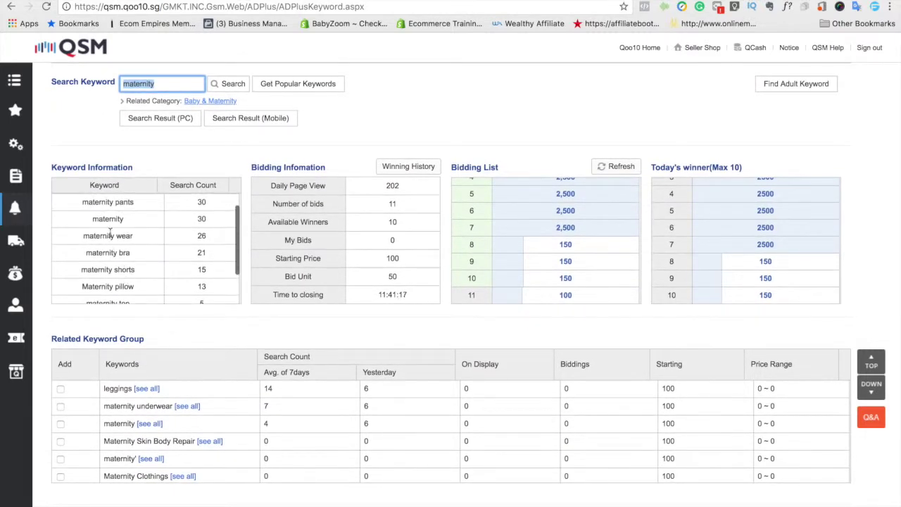
{"action": "scroll", "coordinate": [128, 206], "scroll_direction": "up", "scroll_amount": 1}
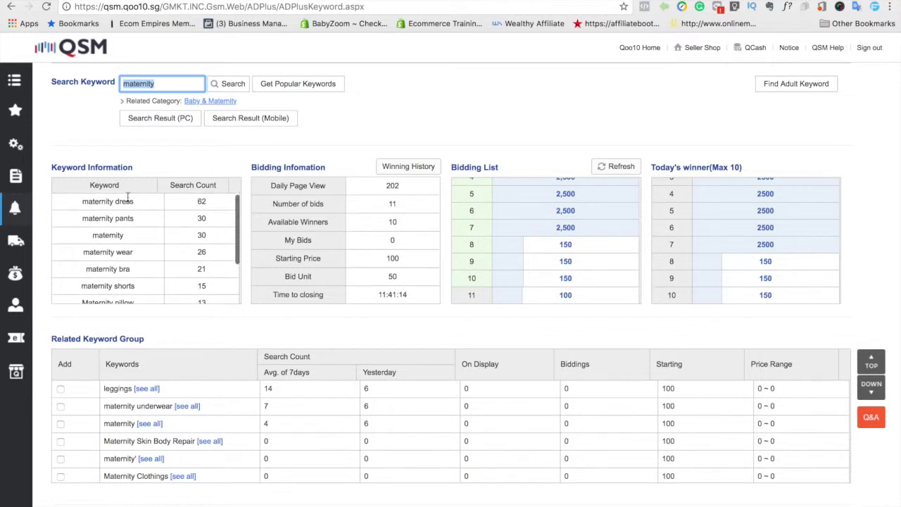
{"action": "left_click", "coordinate": [144, 81]}
{"action": "double_click", "coordinate": [144, 81]}
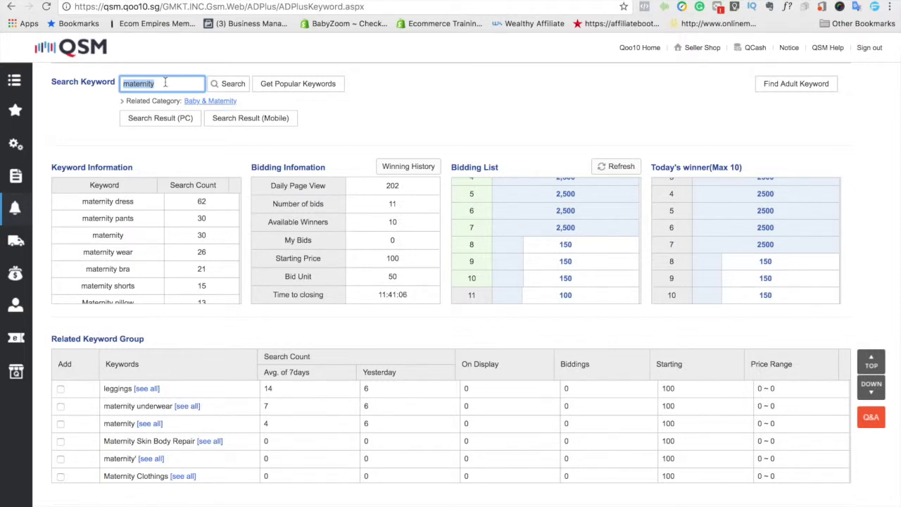
{"action": "left_click", "coordinate": [165, 82]}
{"action": "scroll", "coordinate": [112, 211], "scroll_direction": "down", "scroll_amount": 2}
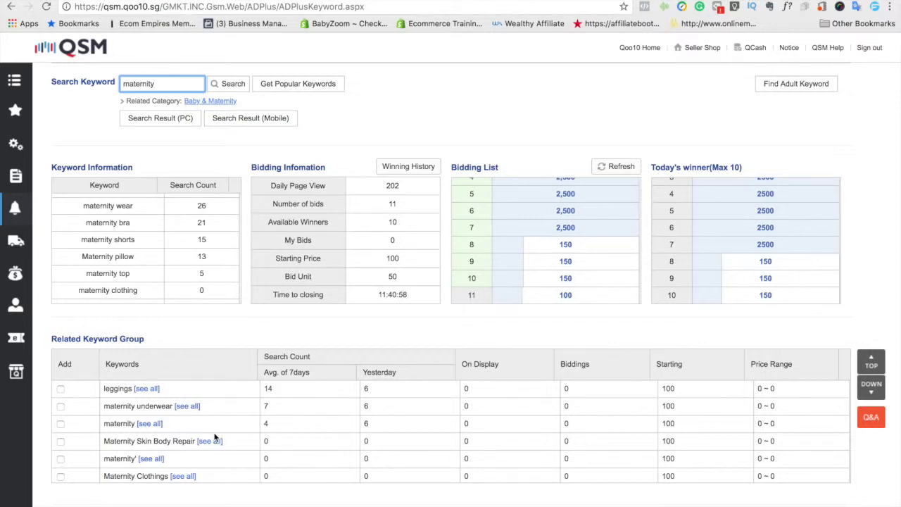
Highlight "leggings" in the related keyword group and rerun the item search for "maternity"
{"action": "left_click", "coordinate": [60, 390]}
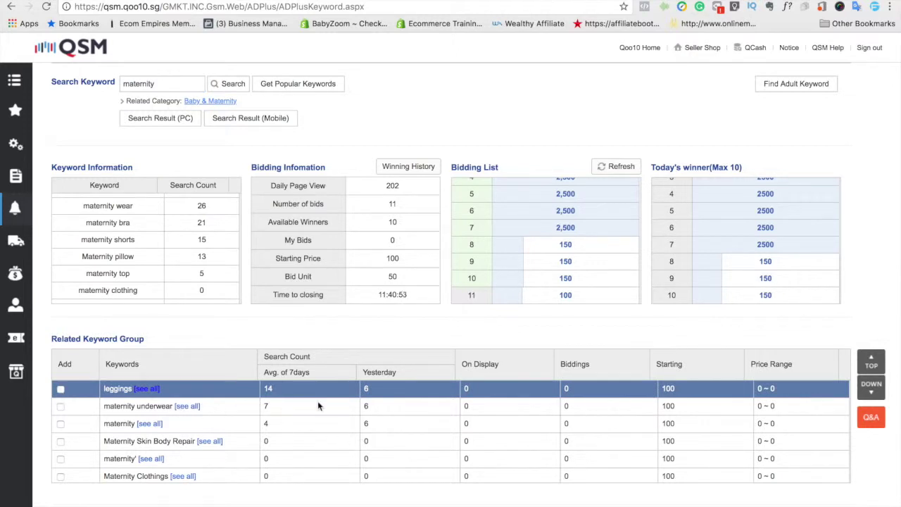
{"action": "scroll", "coordinate": [642, 406], "scroll_direction": "down", "scroll_amount": 1}
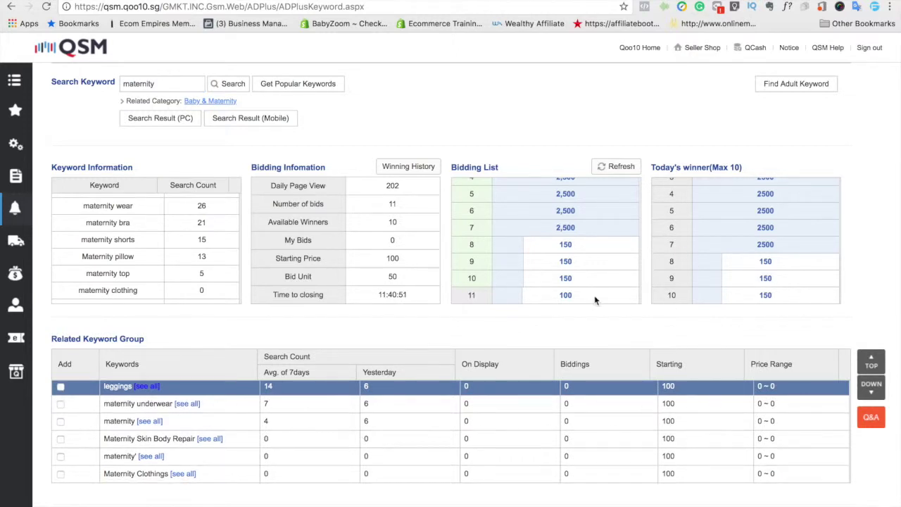
{"action": "scroll", "coordinate": [595, 295], "scroll_direction": "down", "scroll_amount": 5}
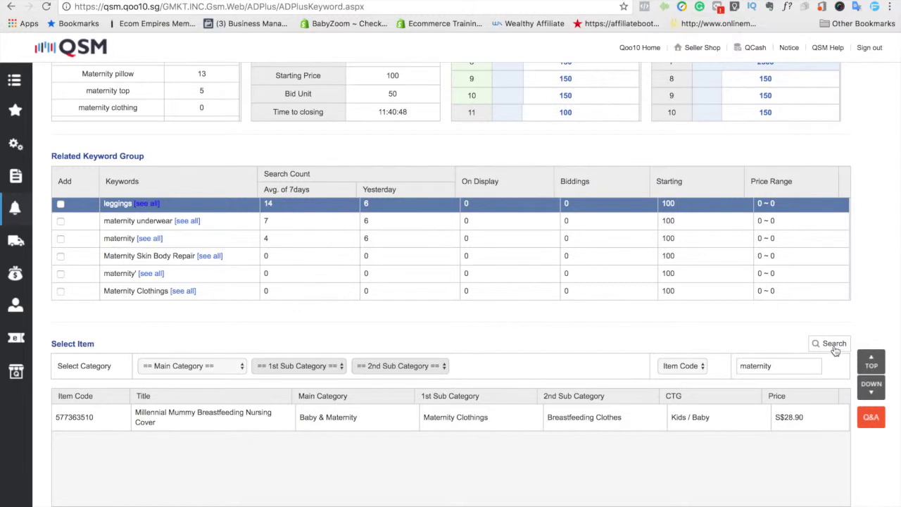
{"action": "left_click", "coordinate": [835, 346]}
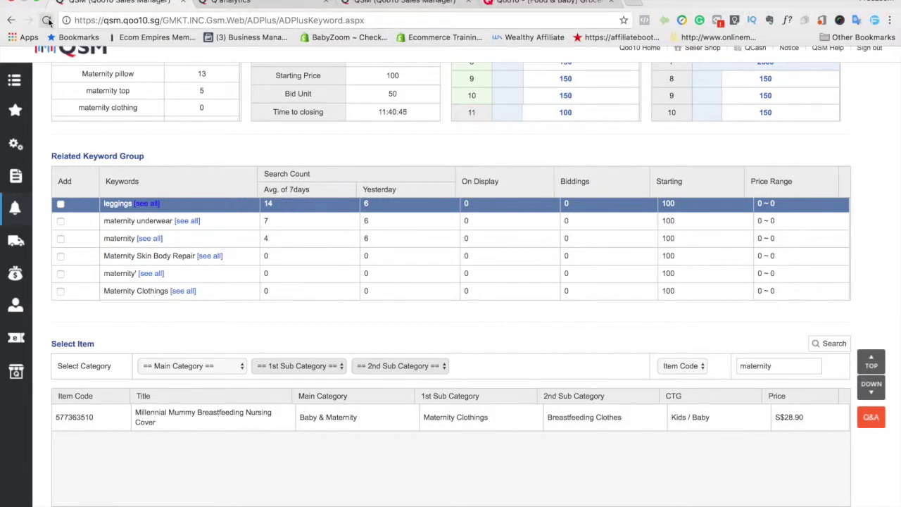
Reload the Keyword Plus page and search the keyword "maternity" again
{"action": "scroll", "coordinate": [140, 250], "scroll_direction": "up", "scroll_amount": 6}
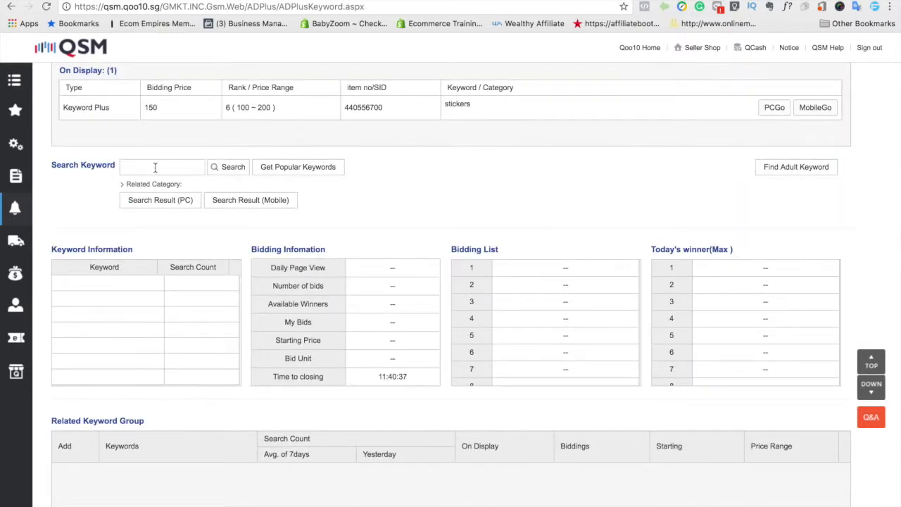
{"action": "left_click", "coordinate": [155, 168]}
{"action": "type", "text": "maternity"}
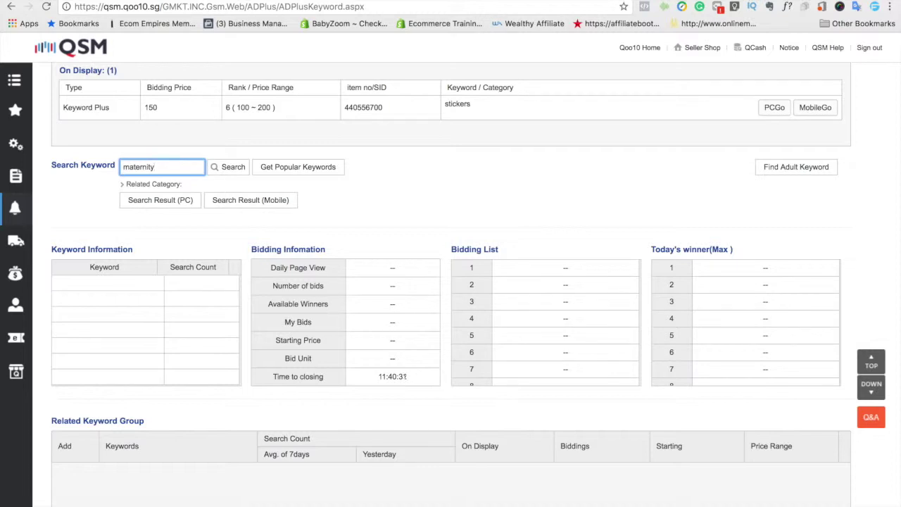
{"action": "key", "text": "Return"}
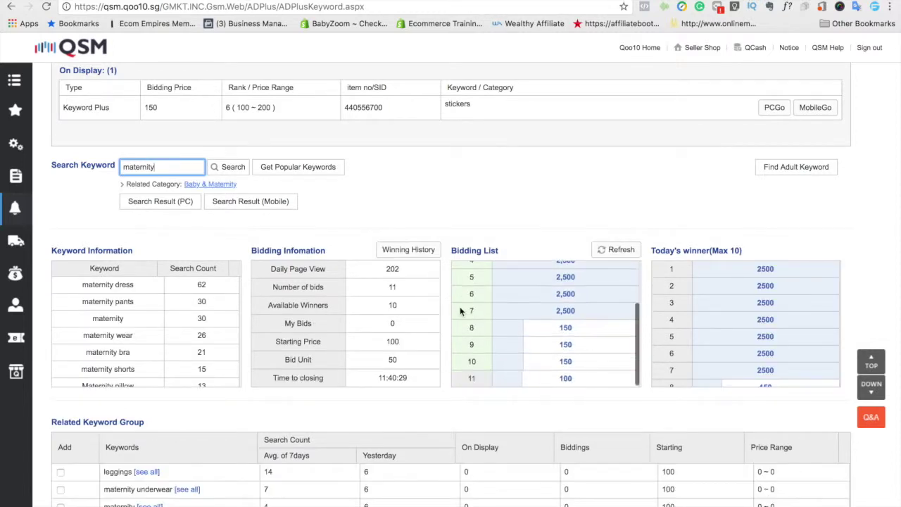
Search the shop's items available for bidding with the term "maternity"
{"action": "scroll", "coordinate": [458, 310], "scroll_direction": "down", "scroll_amount": 5}
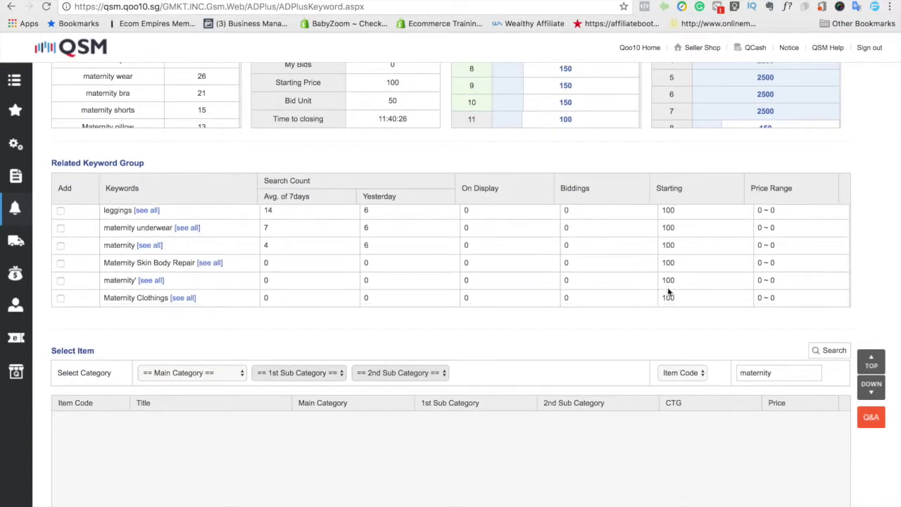
{"action": "scroll", "coordinate": [619, 306], "scroll_direction": "down", "scroll_amount": 3}
{"action": "left_click", "coordinate": [830, 222]}
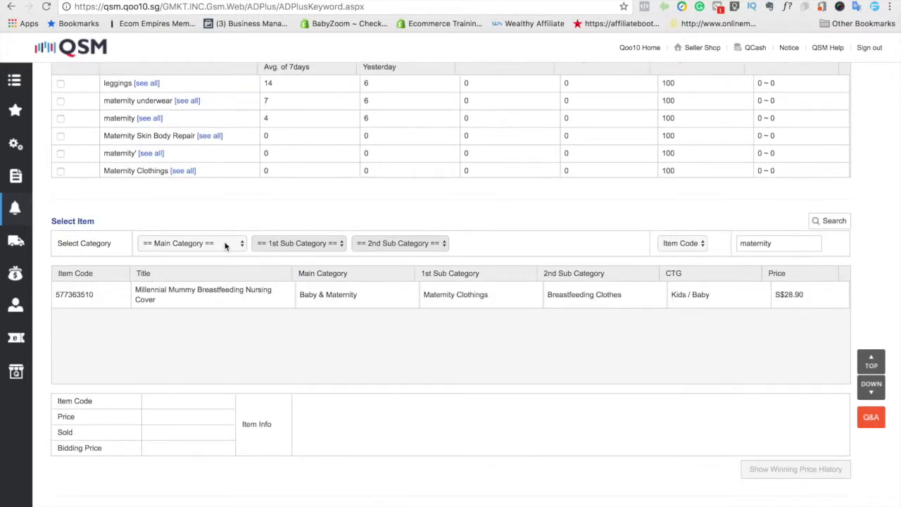
Clear the item search term, list all of the shop's items and look through them for the nasal aspirator
{"action": "double_click", "coordinate": [758, 243]}
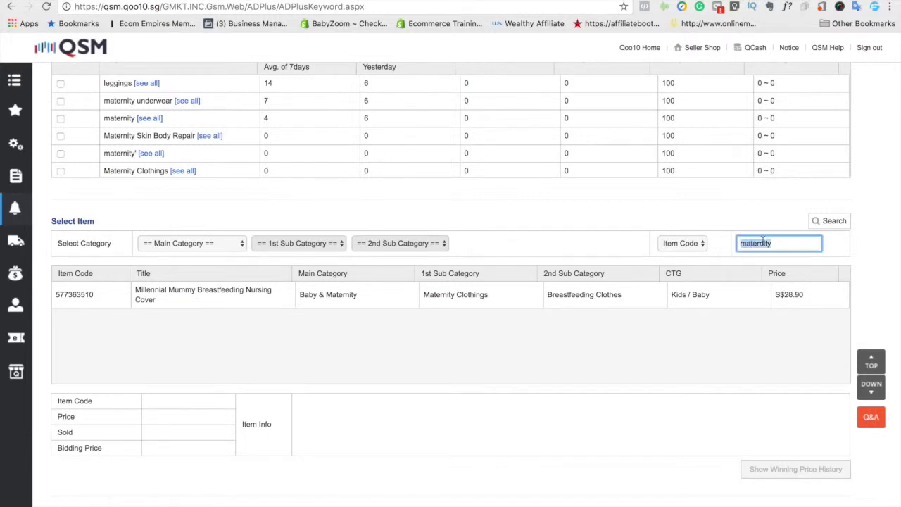
{"action": "key", "text": "BackSpace"}
{"action": "left_click", "coordinate": [829, 223]}
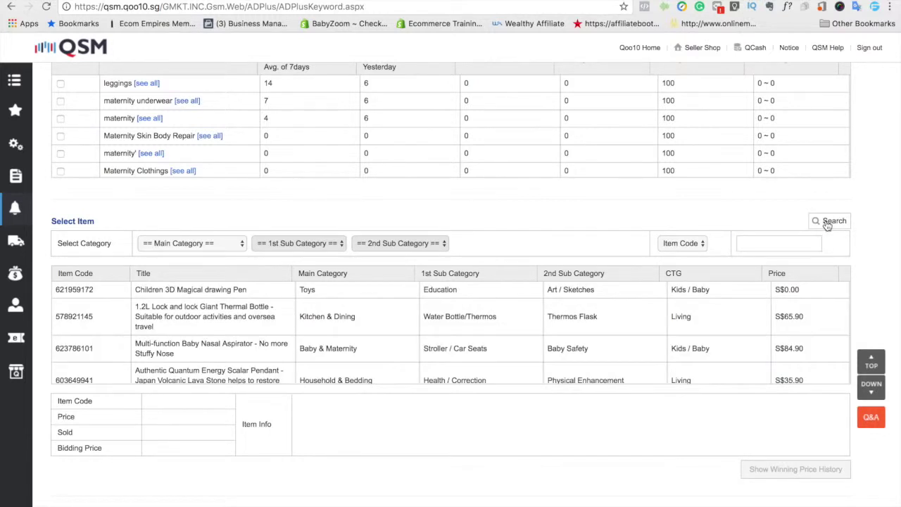
{"action": "scroll", "coordinate": [476, 336], "scroll_direction": "up", "scroll_amount": 1}
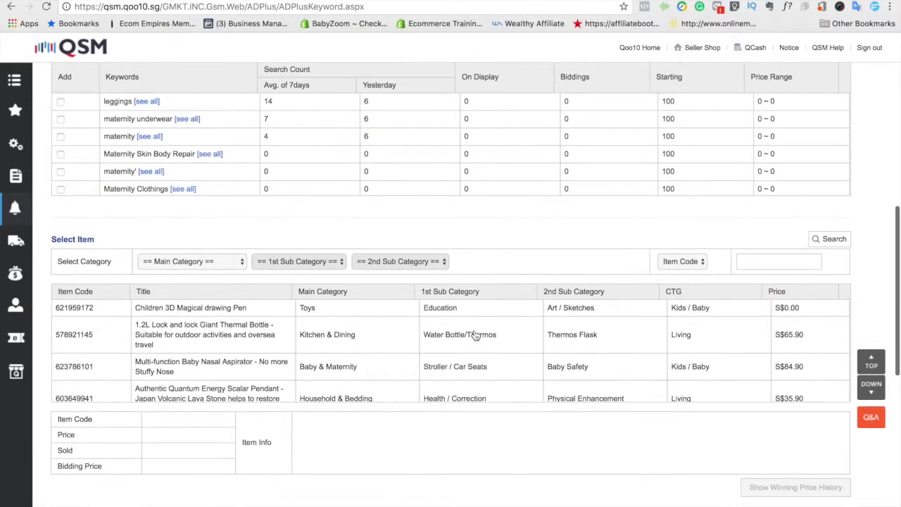
{"action": "scroll", "coordinate": [476, 336], "scroll_direction": "down", "scroll_amount": 1}
{"action": "scroll", "coordinate": [476, 335], "scroll_direction": "down", "scroll_amount": 6}
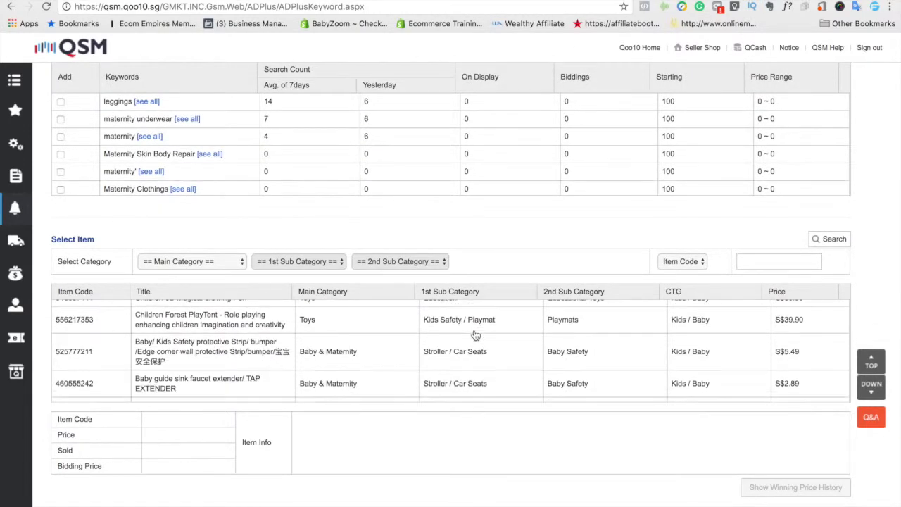
{"action": "scroll", "coordinate": [476, 336], "scroll_direction": "down", "scroll_amount": 6}
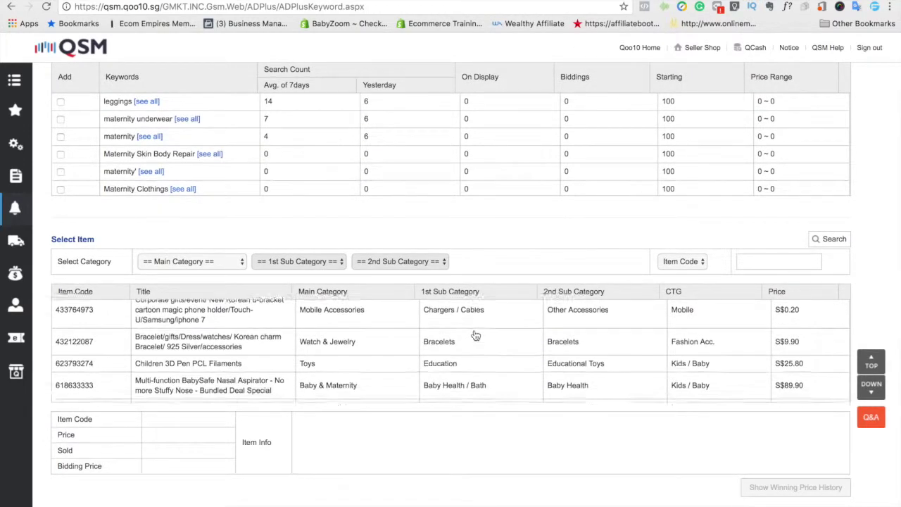
{"action": "scroll", "coordinate": [475, 336], "scroll_direction": "down", "scroll_amount": 1}
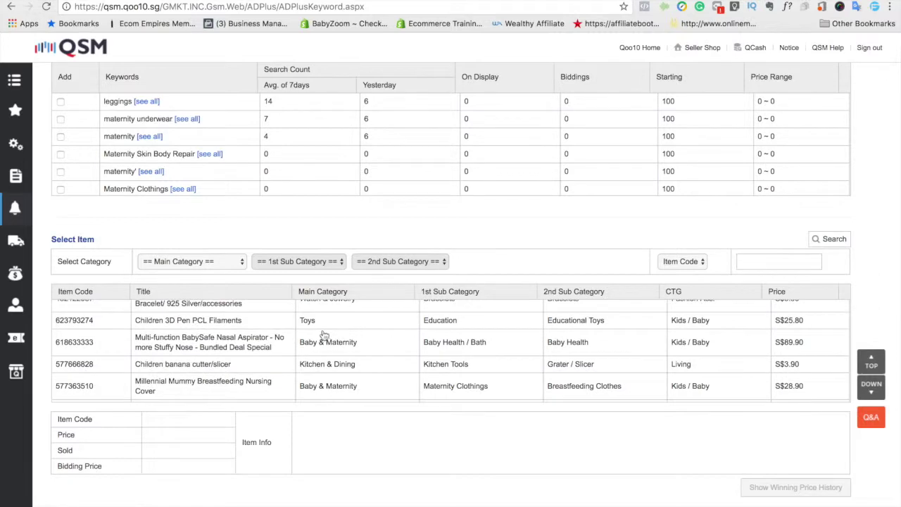
{"action": "left_click", "coordinate": [211, 347]}
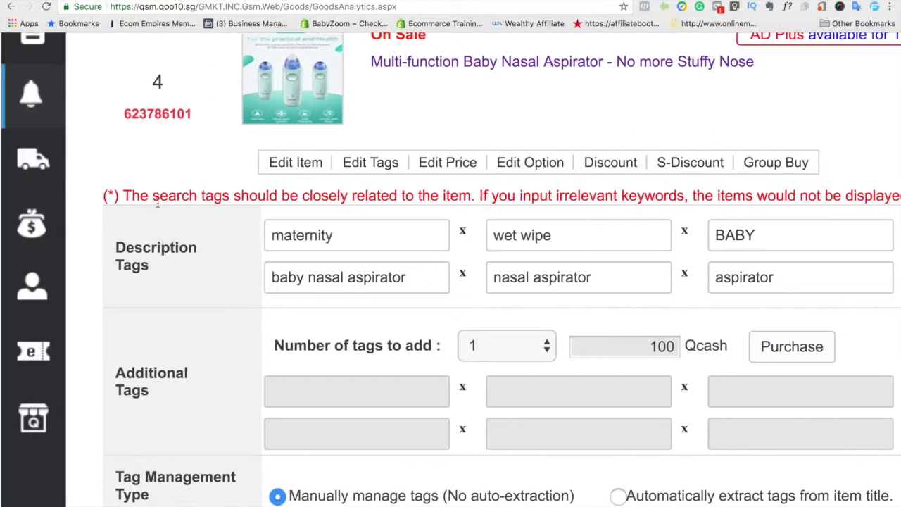
Switch to the Q-Analytics page and check the Multi-function Baby Nasal Aspirator's listing and description tags
{"action": "scroll", "coordinate": [158, 202], "scroll_direction": "up", "scroll_amount": 2}
{"action": "scroll", "coordinate": [158, 202], "scroll_direction": "up", "scroll_amount": 10}
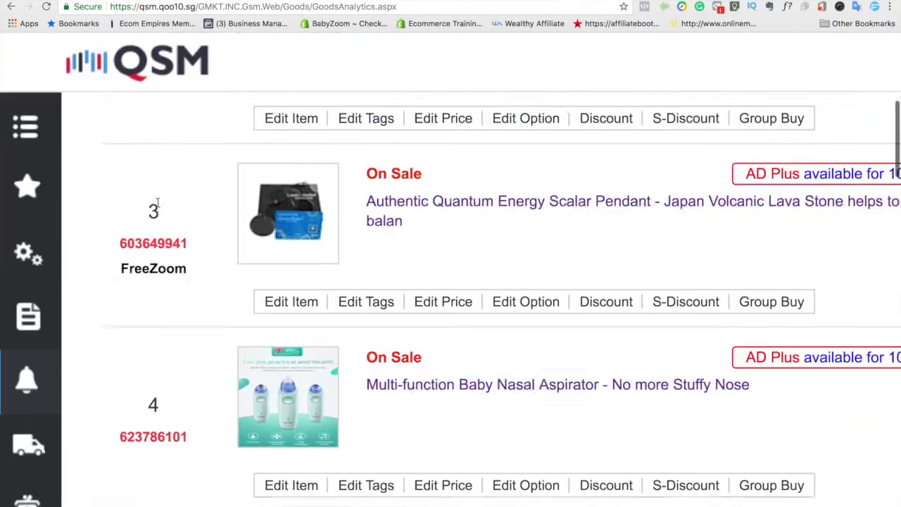
{"action": "scroll", "coordinate": [159, 207], "scroll_direction": "down", "scroll_amount": 5}
{"action": "scroll", "coordinate": [159, 207], "scroll_direction": "down", "scroll_amount": 5}
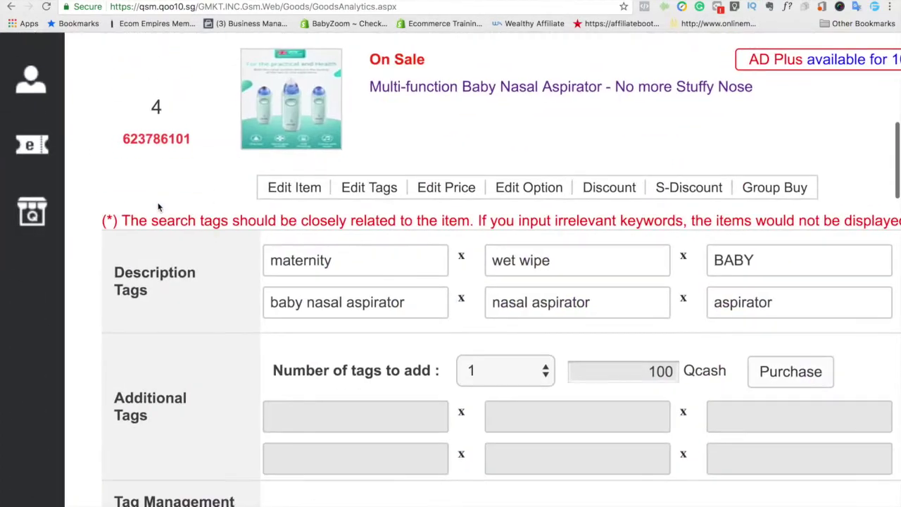
{"action": "scroll", "coordinate": [704, 116], "scroll_direction": "right", "scroll_amount": 6}
{"action": "scroll", "coordinate": [703, 116], "scroll_direction": "left", "scroll_amount": 6}
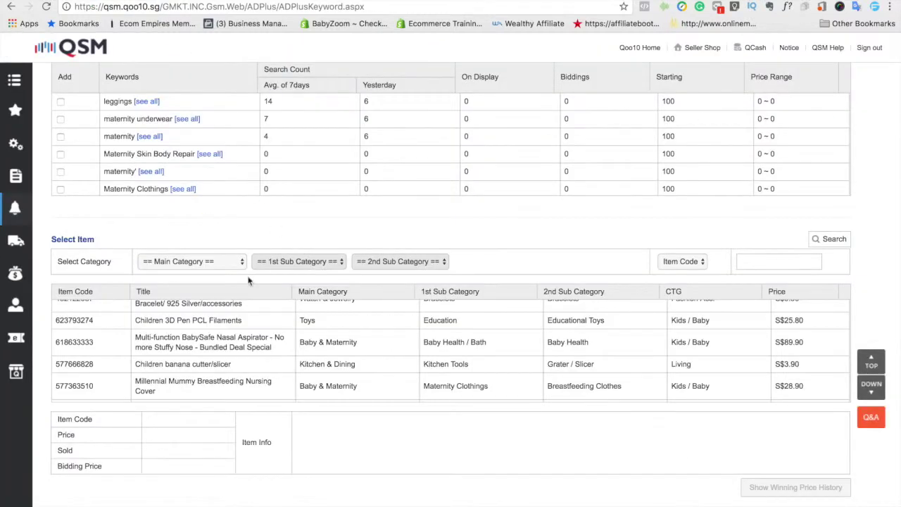
Match the Multi-function Baby Nasal Aspirator's item code from Q-Analytics in the Keyword Plus item list and select item 623786101
{"action": "scroll", "coordinate": [221, 318], "scroll_direction": "down", "scroll_amount": 10}
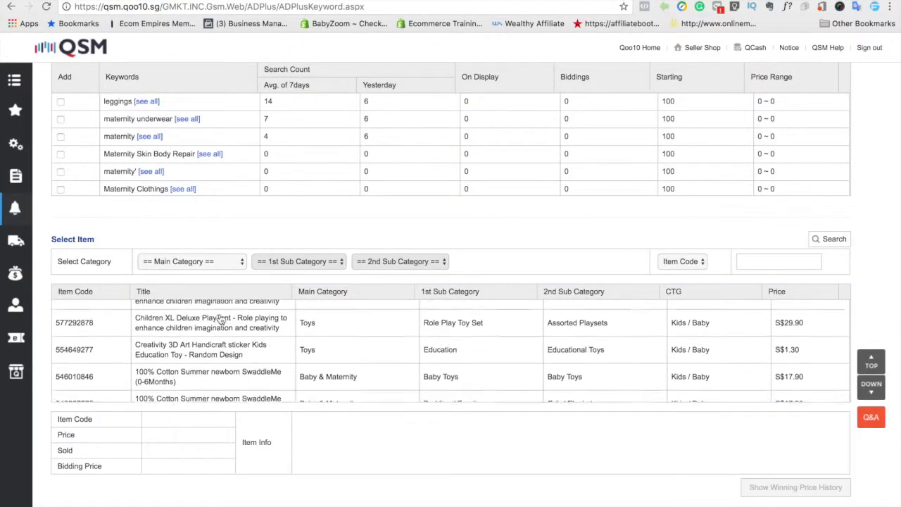
{"action": "scroll", "coordinate": [221, 319], "scroll_direction": "down", "scroll_amount": 2}
{"action": "scroll", "coordinate": [266, 256], "scroll_direction": "up", "scroll_amount": 6}
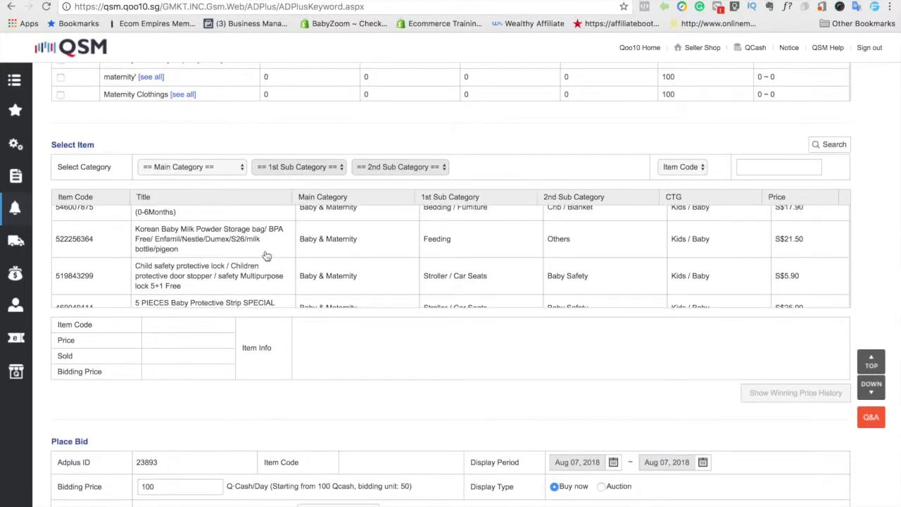
{"action": "scroll", "coordinate": [266, 256], "scroll_direction": "down", "scroll_amount": 10}
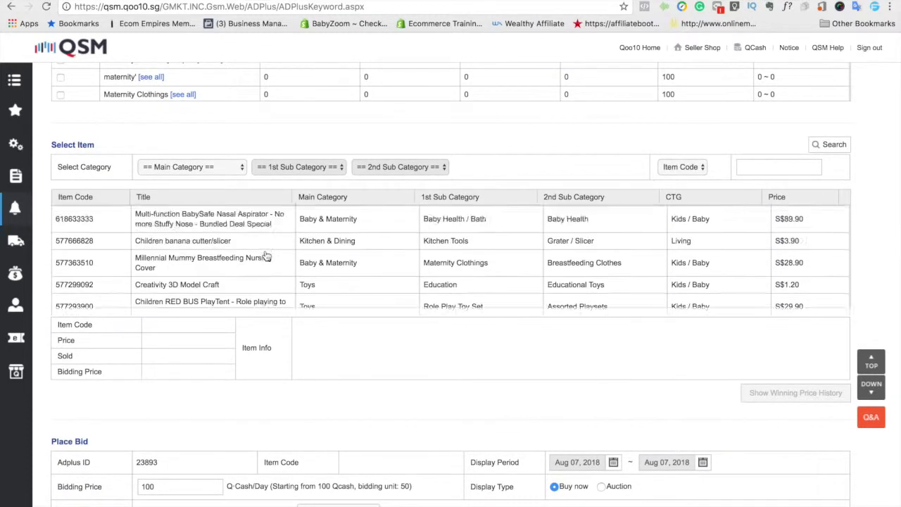
{"action": "scroll", "coordinate": [266, 256], "scroll_direction": "up", "scroll_amount": 5}
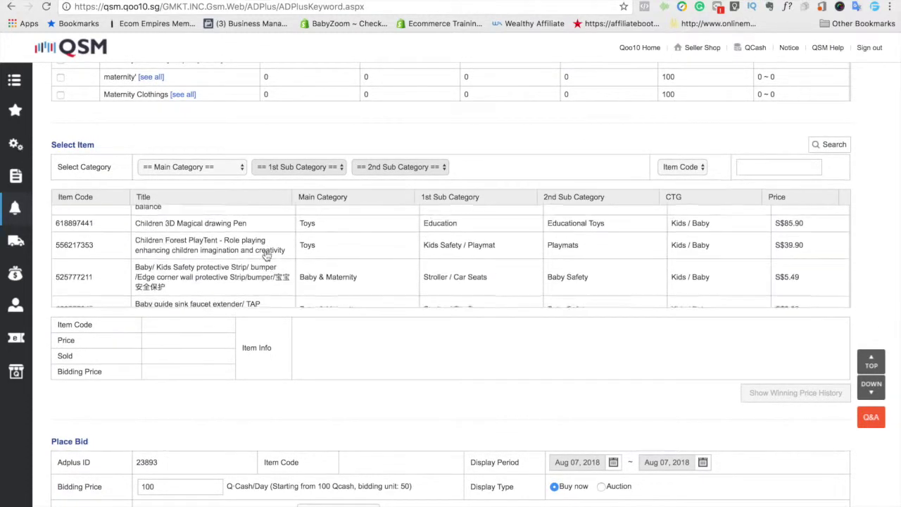
{"action": "scroll", "coordinate": [266, 255], "scroll_direction": "up", "scroll_amount": 1}
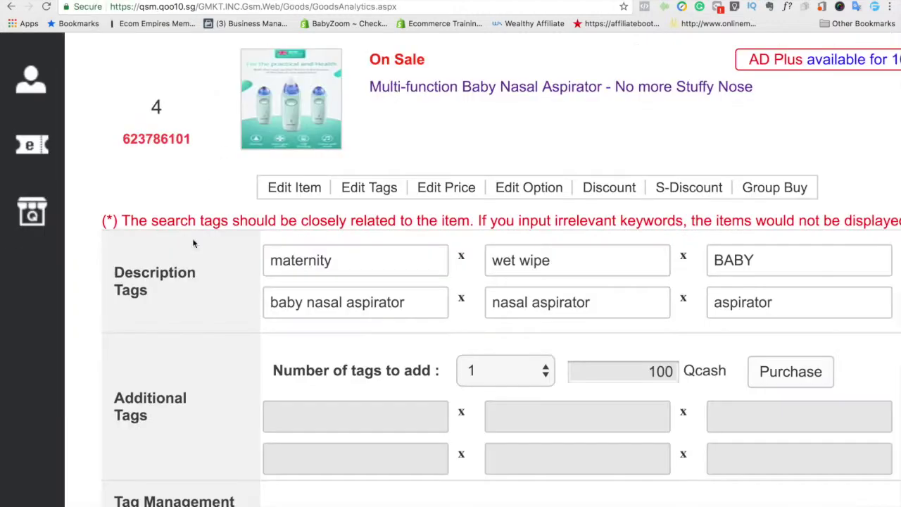
{"action": "double_click", "coordinate": [145, 140]}
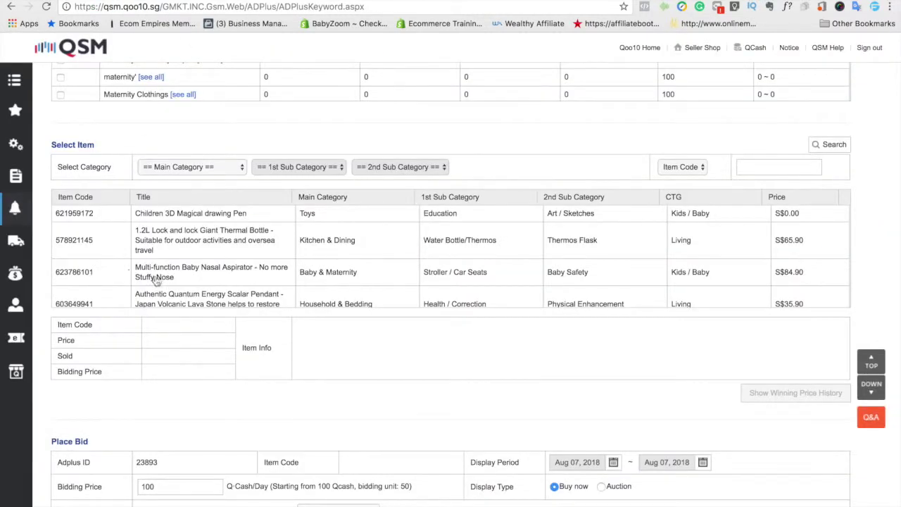
{"action": "double_click", "coordinate": [165, 277]}
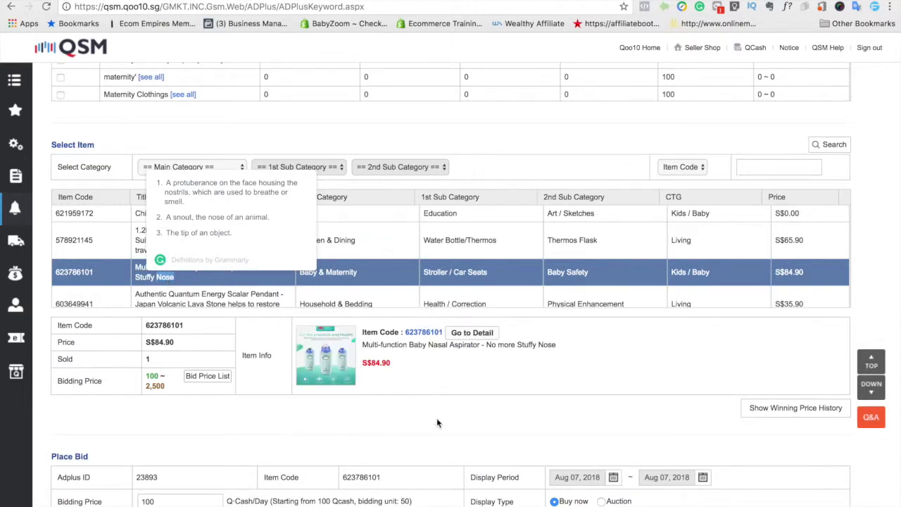
Review the bid form for the selected nasal aspirator and compare it with the bidding list for "maternity"
{"action": "scroll", "coordinate": [437, 418], "scroll_direction": "down", "scroll_amount": 3}
{"action": "scroll", "coordinate": [437, 401], "scroll_direction": "down", "scroll_amount": 3}
{"action": "scroll", "coordinate": [447, 308], "scroll_direction": "up", "scroll_amount": 12}
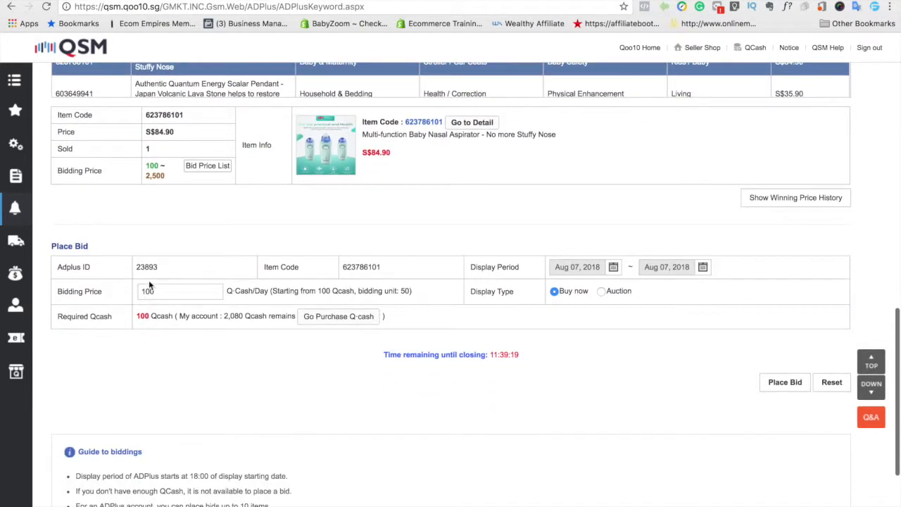
{"action": "scroll", "coordinate": [588, 307], "scroll_direction": "up", "scroll_amount": 10}
{"action": "scroll", "coordinate": [608, 253], "scroll_direction": "down", "scroll_amount": 6}
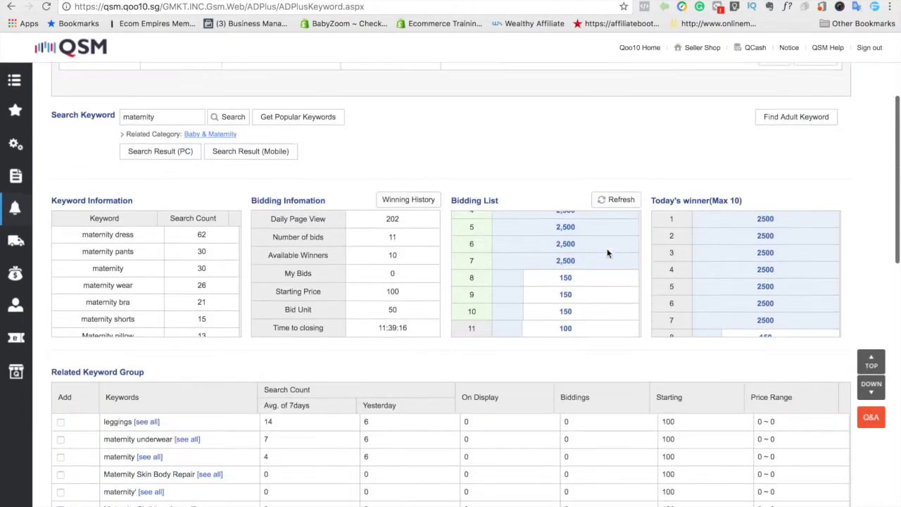
Compare the lowest winning prices in the "maternity" bidding list with those of today's winners
{"action": "scroll", "coordinate": [710, 265], "scroll_direction": "down", "scroll_amount": 1}
{"action": "scroll", "coordinate": [710, 265], "scroll_direction": "down", "scroll_amount": 1}
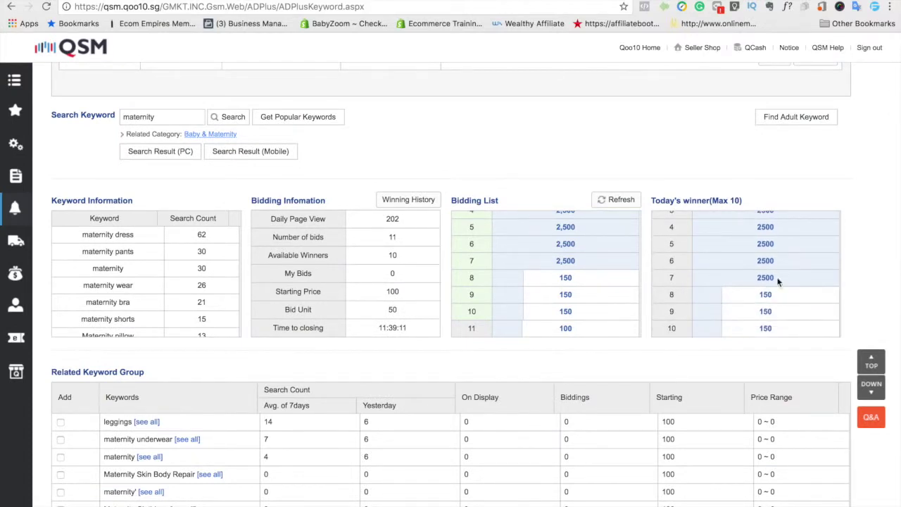
{"action": "left_click_drag", "start_coordinate": [757, 297], "coordinate": [772, 317]}
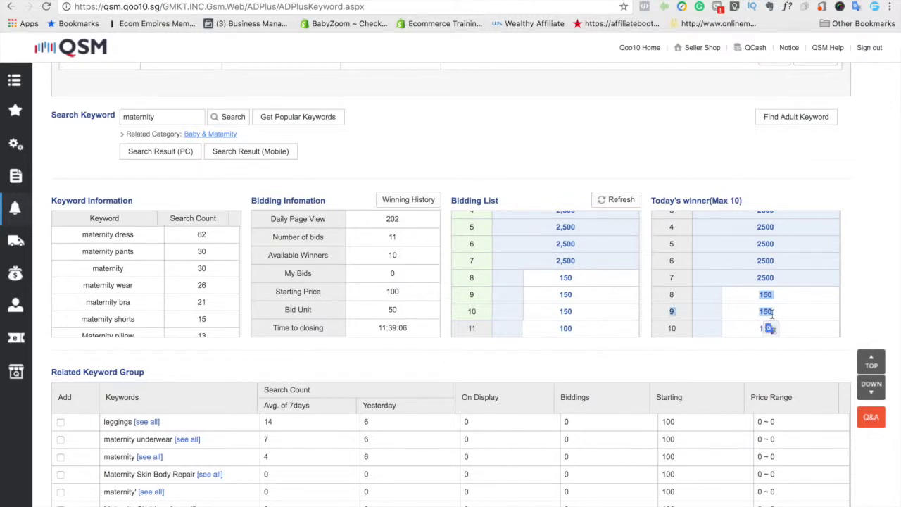
{"action": "left_click", "coordinate": [708, 321]}
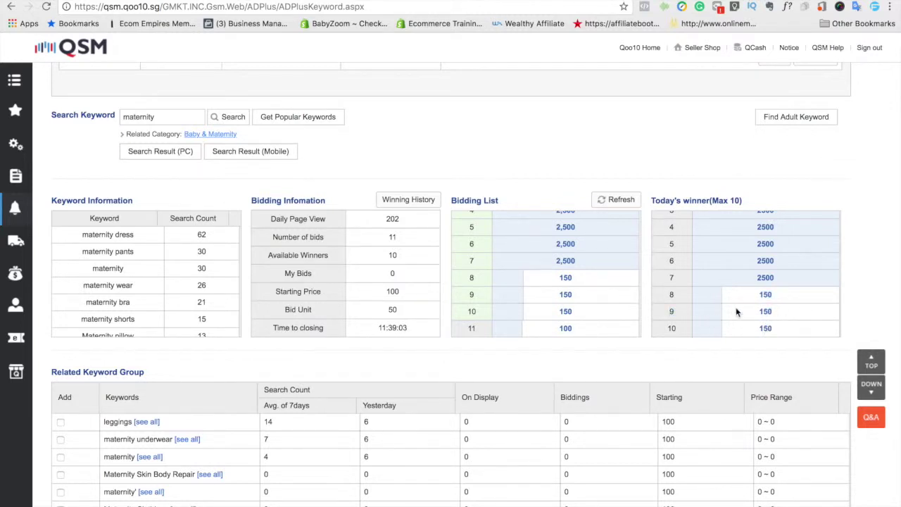
{"action": "left_click", "coordinate": [754, 278]}
{"action": "scroll", "coordinate": [509, 359], "scroll_direction": "down", "scroll_amount": 1}
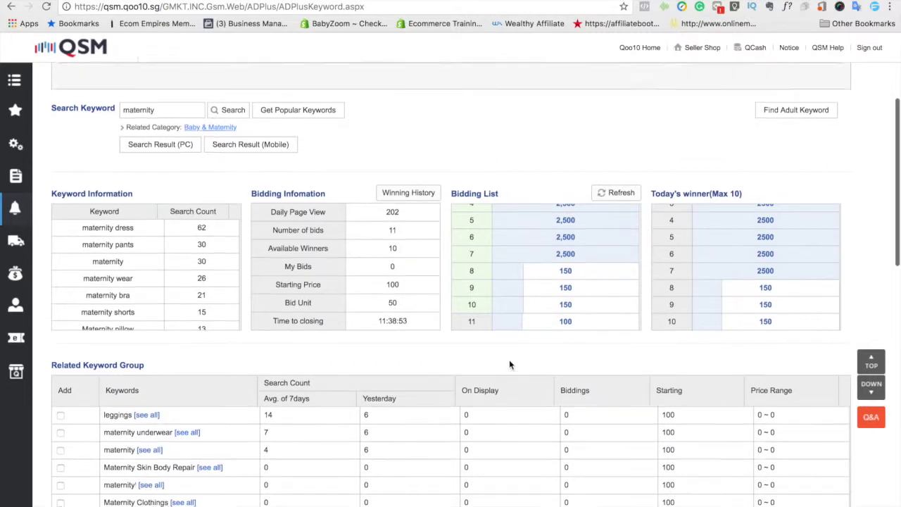
Set the nasal aspirator's bidding price to 200 Qcash per day and compare it with the "maternity" bidding list
{"action": "scroll", "coordinate": [509, 359], "scroll_direction": "down", "scroll_amount": 1}
{"action": "scroll", "coordinate": [550, 315], "scroll_direction": "down", "scroll_amount": 3}
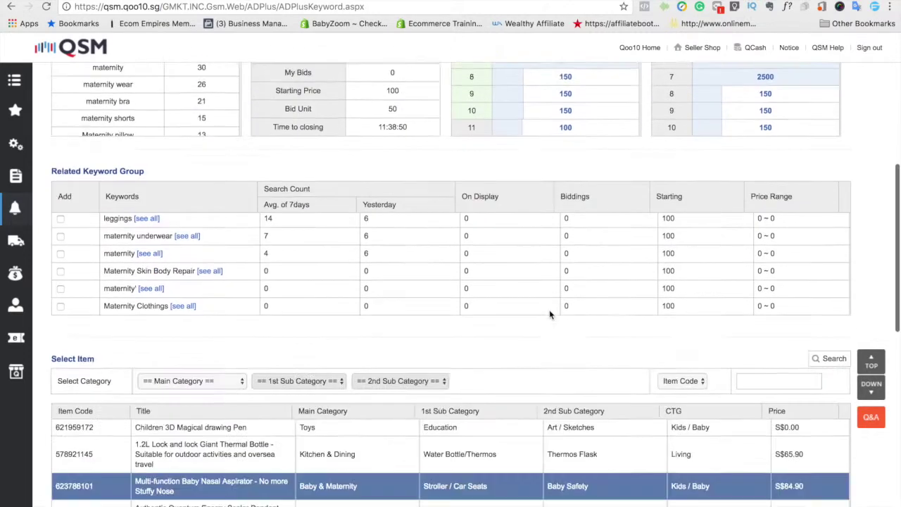
{"action": "scroll", "coordinate": [550, 315], "scroll_direction": "down", "scroll_amount": 5}
{"action": "left_click", "coordinate": [164, 409]}
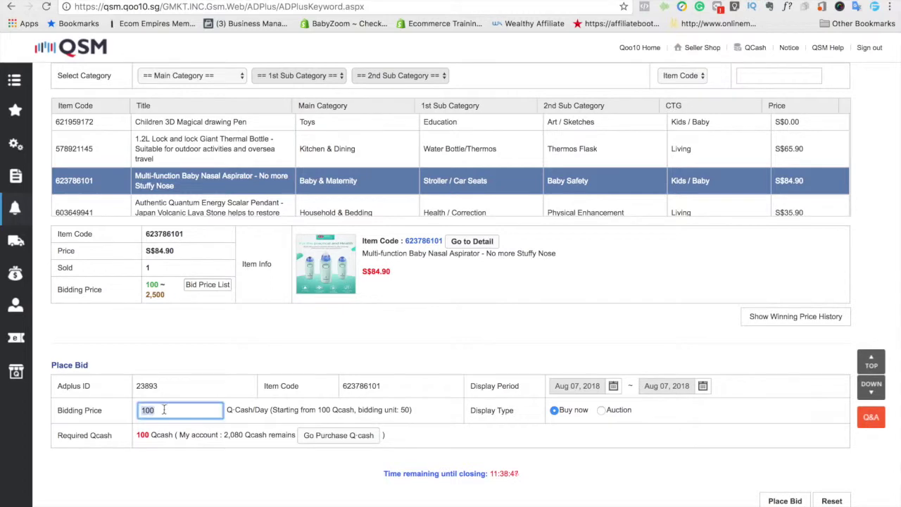
{"action": "key", "text": "BackSpace"}
{"action": "scroll", "coordinate": [352, 354], "scroll_direction": "up", "scroll_amount": 6}
{"action": "scroll", "coordinate": [350, 352], "scroll_direction": "down", "scroll_amount": 1}
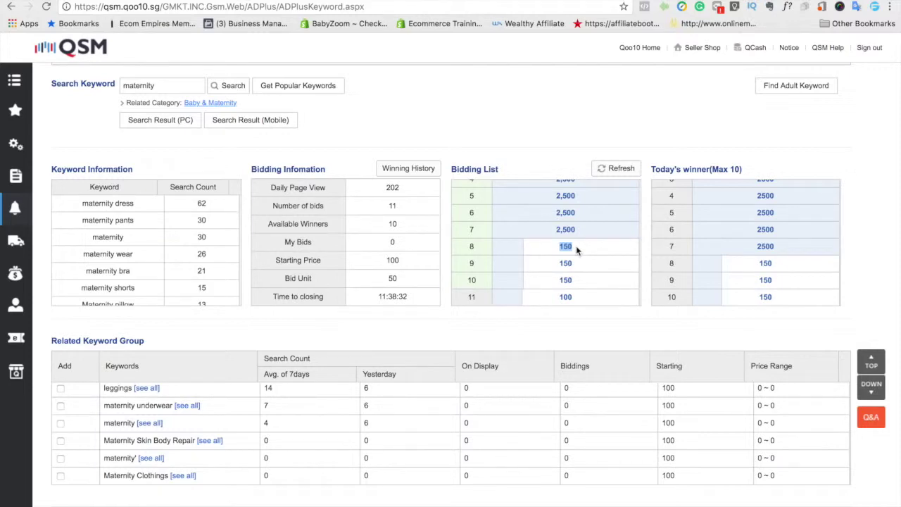
Set the nasal aspirator's bidding price to 250 Qcash per day
{"action": "scroll", "coordinate": [576, 246], "scroll_direction": "down", "scroll_amount": 10}
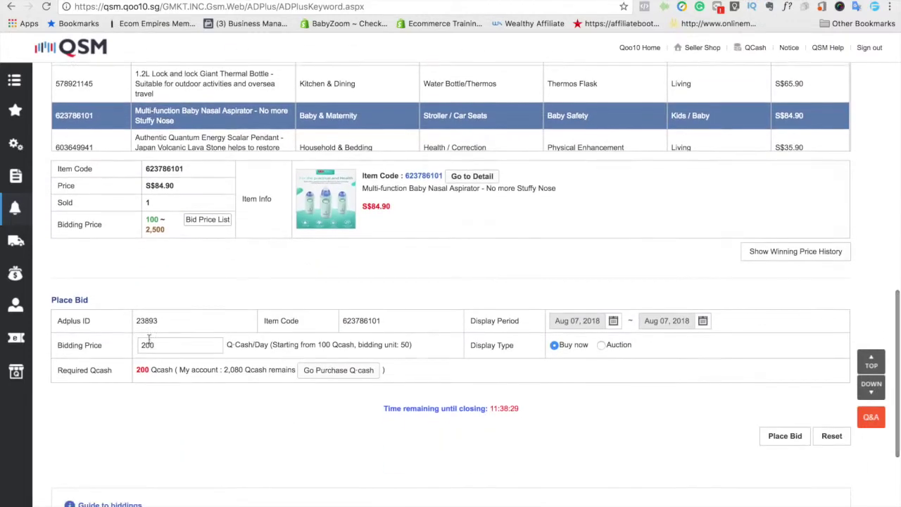
{"action": "left_click", "coordinate": [170, 348]}
{"action": "key", "text": "BackSpace"}
{"action": "key", "text": "BackSpace"}
{"action": "type", "text": "5"}
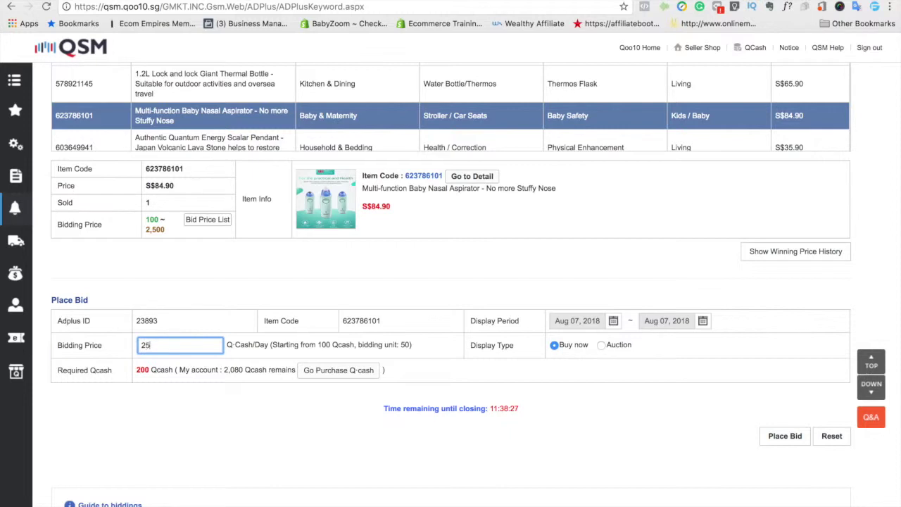
{"action": "type", "text": "0"}
Set the end date of the bid's display period to Aug 12, 2018
{"action": "left_click", "coordinate": [704, 321]}
{"action": "left_click", "coordinate": [704, 321]}
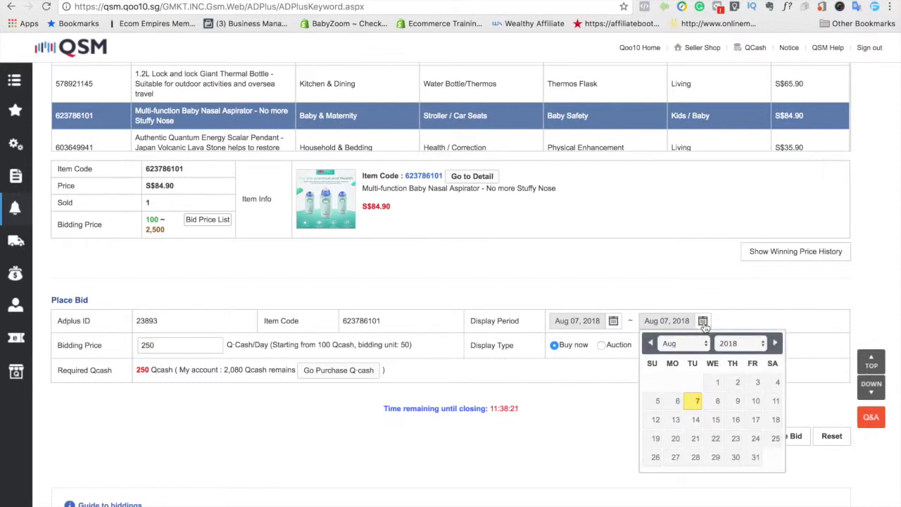
{"action": "left_click", "coordinate": [656, 421]}
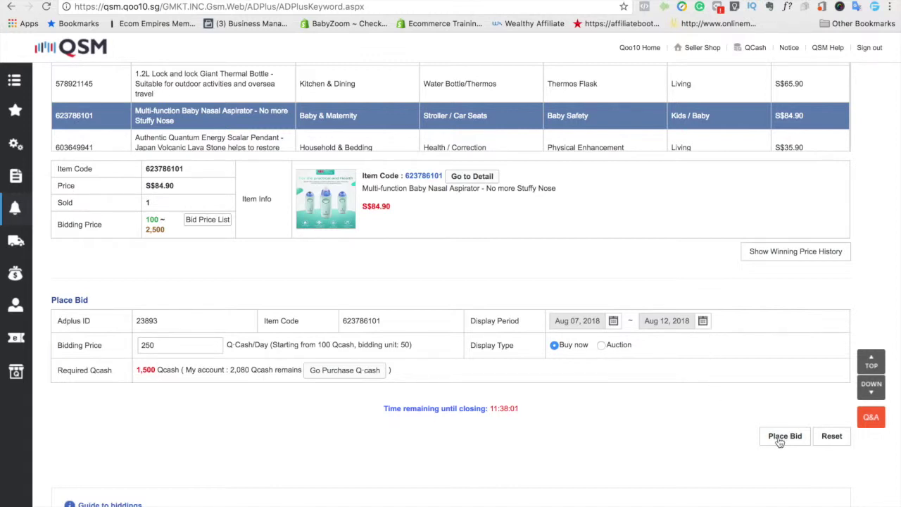
Check the required Qcash against the daily bidding price and compare the bid with the "maternity" bidding list
{"action": "scroll", "coordinate": [721, 412], "scroll_direction": "down", "scroll_amount": 1}
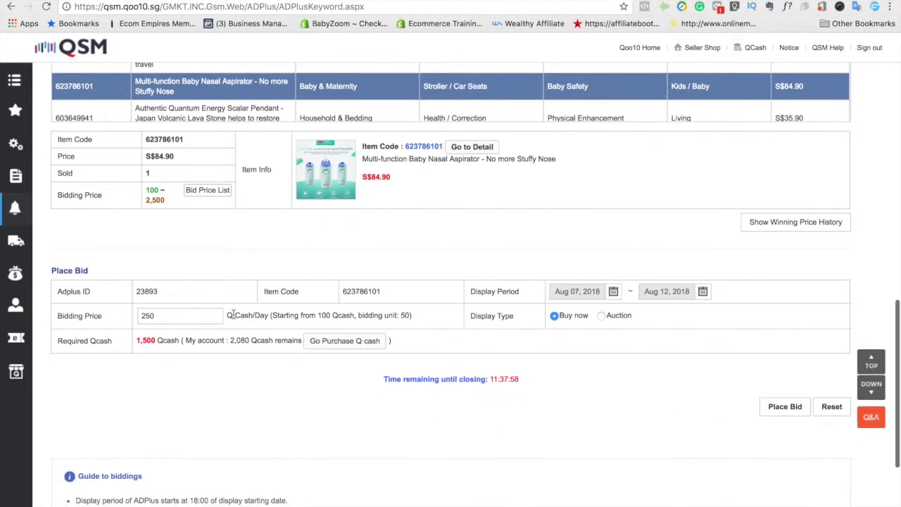
{"action": "double_click", "coordinate": [146, 340]}
{"action": "left_click_drag", "start_coordinate": [153, 341], "coordinate": [176, 341]}
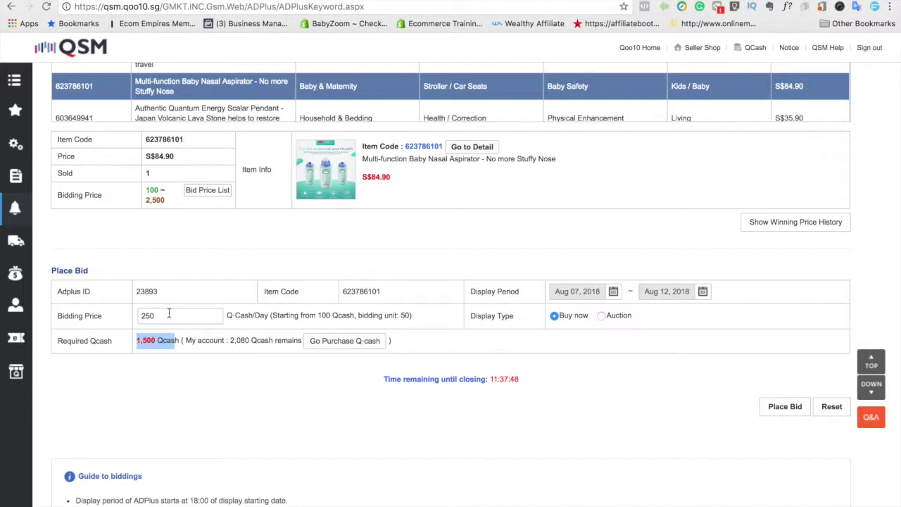
{"action": "left_click_drag", "start_coordinate": [169, 314], "coordinate": [111, 316]}
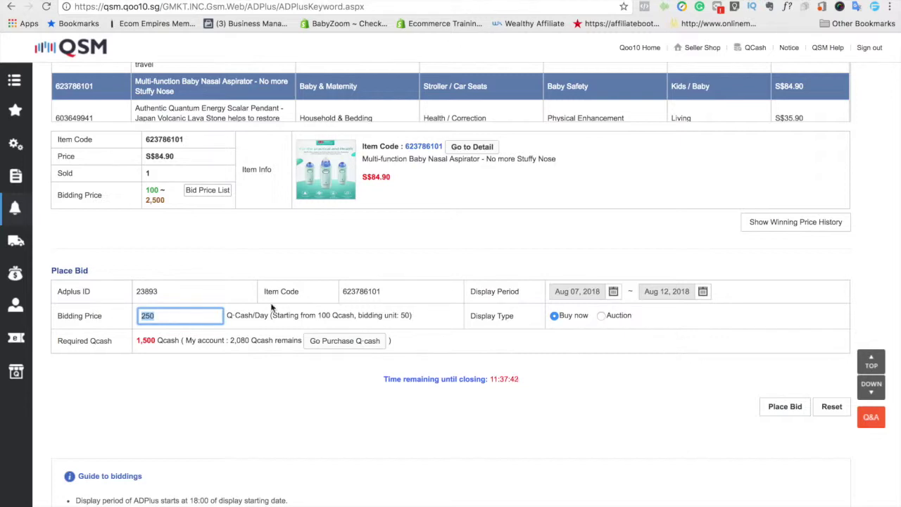
{"action": "scroll", "coordinate": [563, 275], "scroll_direction": "up", "scroll_amount": 2}
{"action": "scroll", "coordinate": [564, 275], "scroll_direction": "up", "scroll_amount": 5}
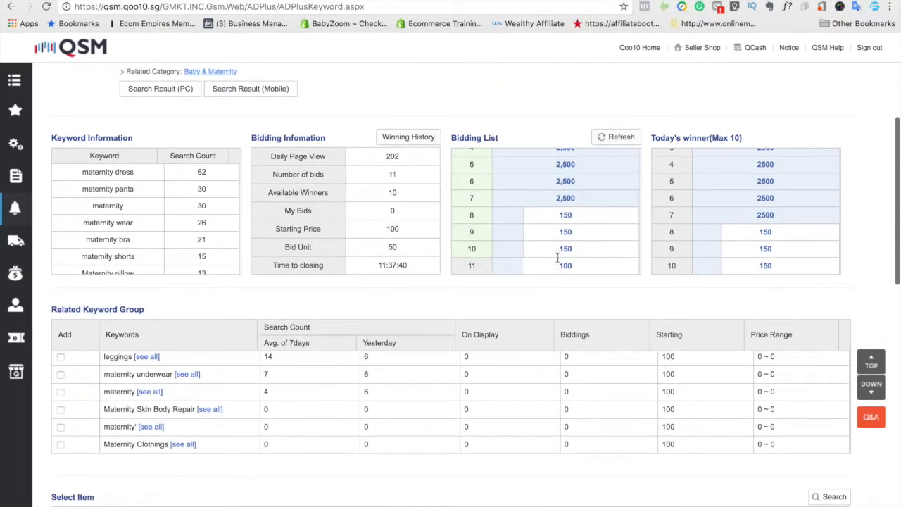
{"action": "scroll", "coordinate": [554, 275], "scroll_direction": "down", "scroll_amount": 4}
{"action": "scroll", "coordinate": [553, 276], "scroll_direction": "down", "scroll_amount": 3}
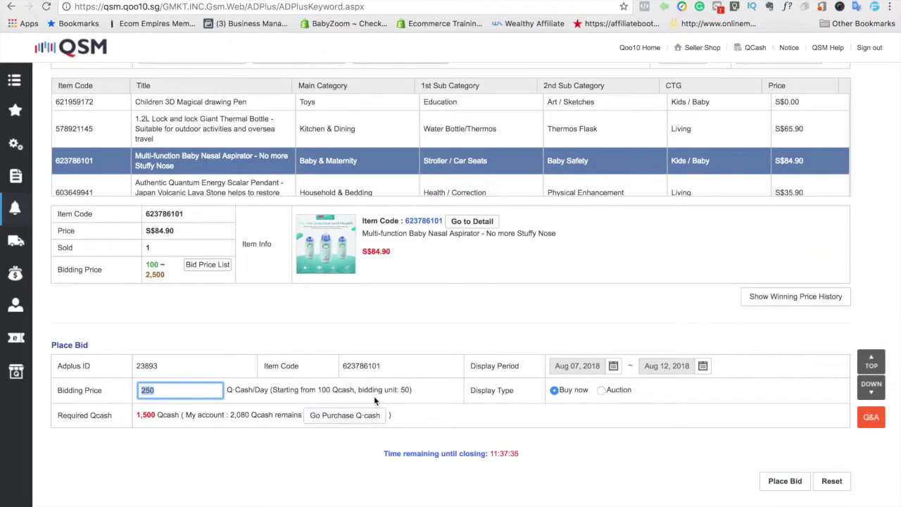
Place the "maternity" keyword bid for the nasal aspirator and confirm it
{"action": "left_click", "coordinate": [434, 400]}
{"action": "scroll", "coordinate": [434, 399], "scroll_direction": "down", "scroll_amount": 1}
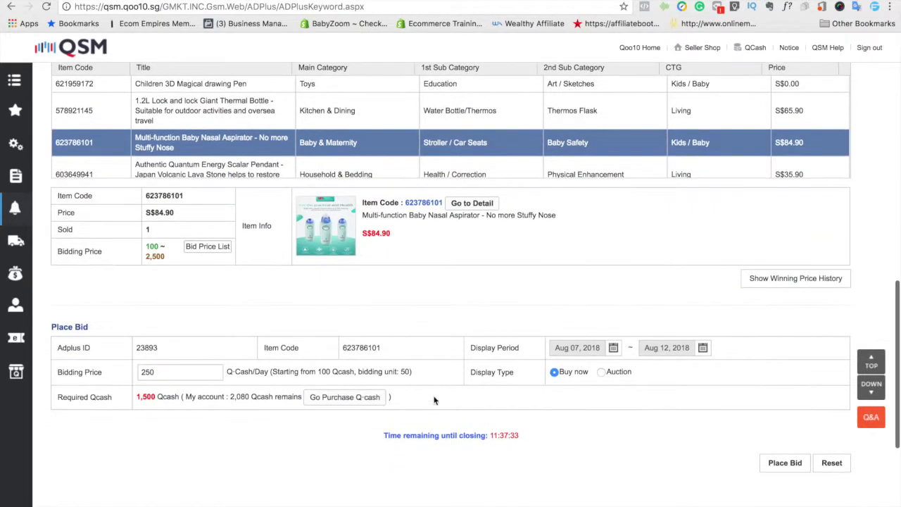
{"action": "left_click", "coordinate": [787, 470]}
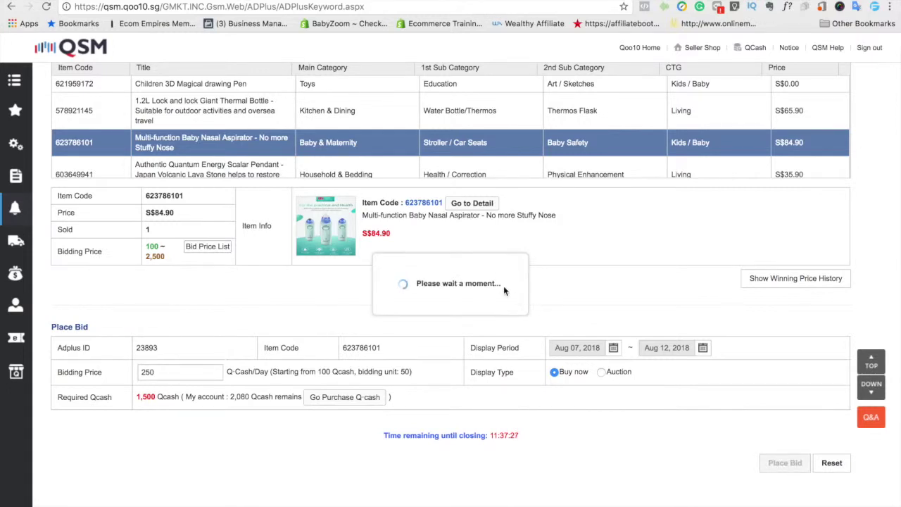
{"action": "key", "text": "Return"}
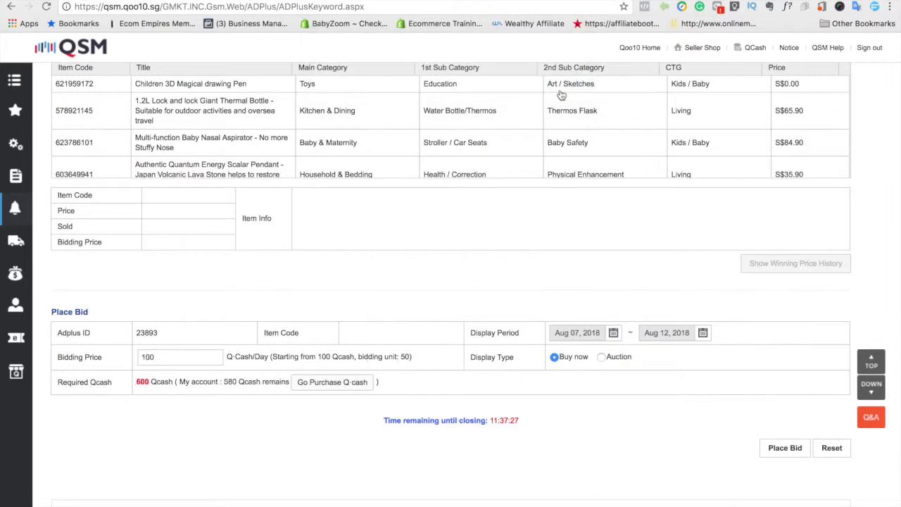
Look through the Keyword Plus page for the placed bid, checking the ads on display, bidding information and bidding list
{"action": "scroll", "coordinate": [503, 253], "scroll_direction": "down", "scroll_amount": 3}
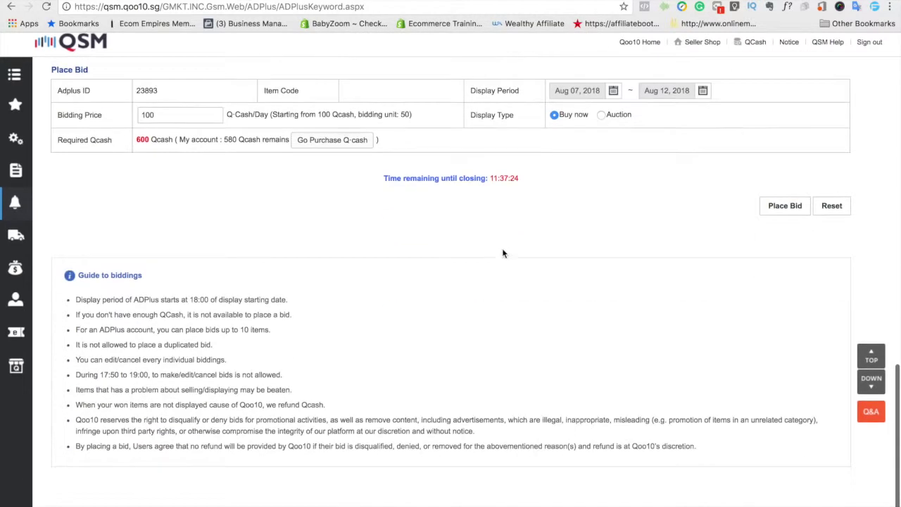
{"action": "scroll", "coordinate": [504, 253], "scroll_direction": "up", "scroll_amount": 10}
{"action": "scroll", "coordinate": [171, 294], "scroll_direction": "up", "scroll_amount": 5}
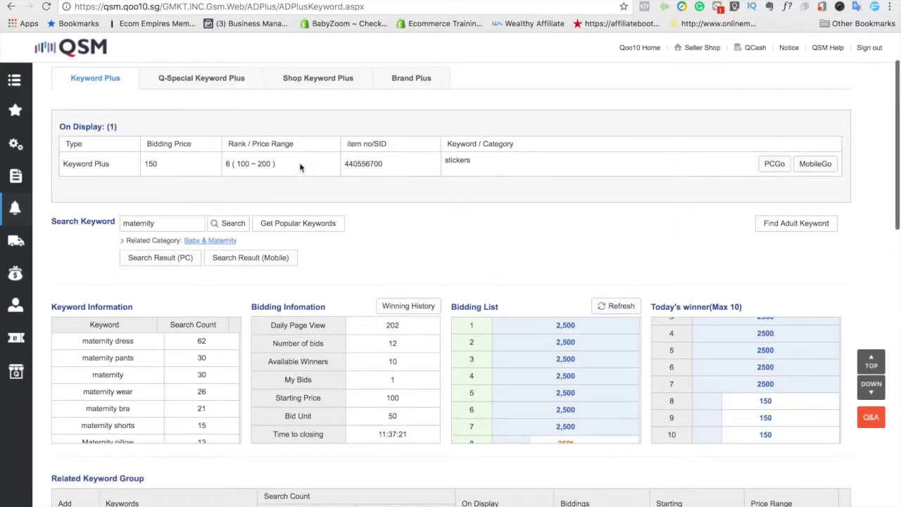
{"action": "scroll", "coordinate": [354, 240], "scroll_direction": "down", "scroll_amount": 1}
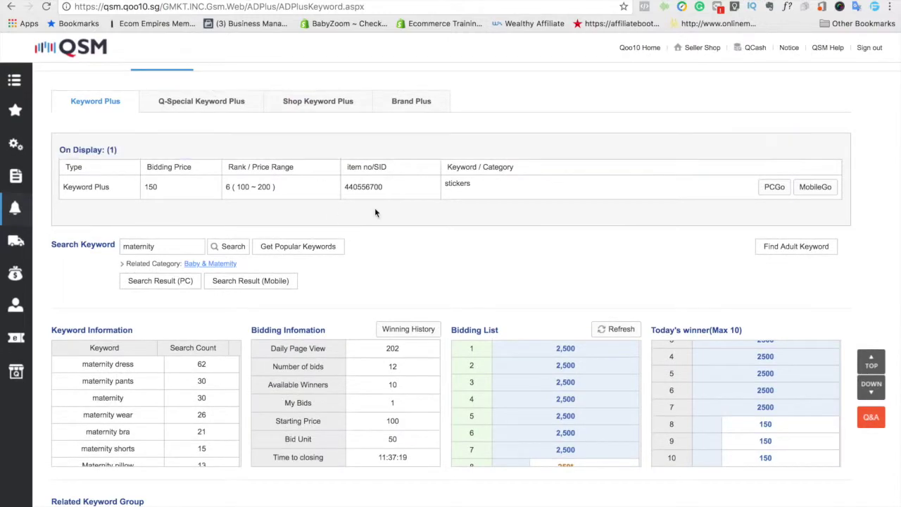
{"action": "scroll", "coordinate": [428, 240], "scroll_direction": "down", "scroll_amount": 8}
{"action": "scroll", "coordinate": [428, 240], "scroll_direction": "down", "scroll_amount": 3}
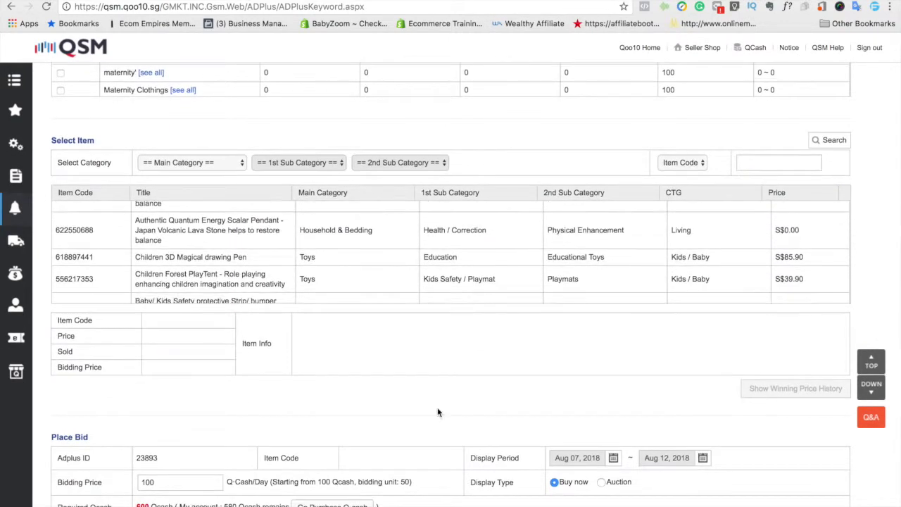
{"action": "scroll", "coordinate": [437, 413], "scroll_direction": "down", "scroll_amount": 3}
{"action": "scroll", "coordinate": [437, 412], "scroll_direction": "up", "scroll_amount": 10}
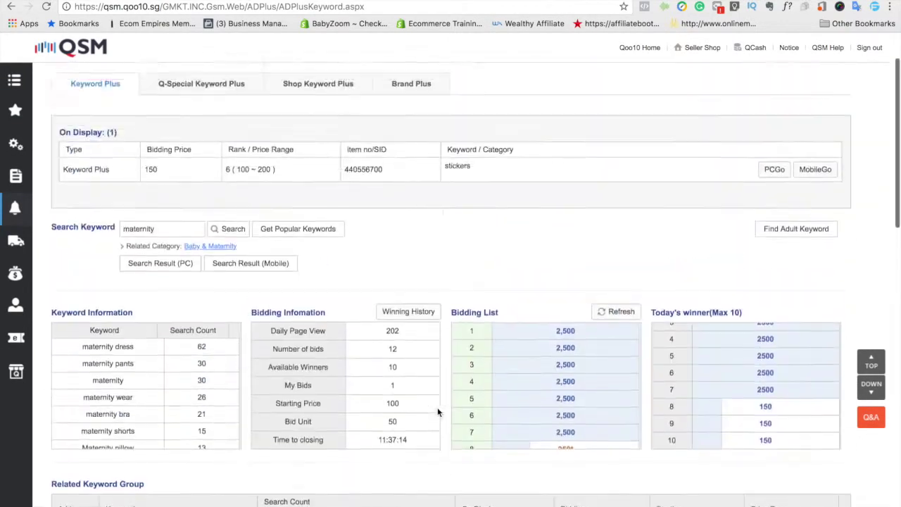
{"action": "scroll", "coordinate": [437, 413], "scroll_direction": "down", "scroll_amount": 1}
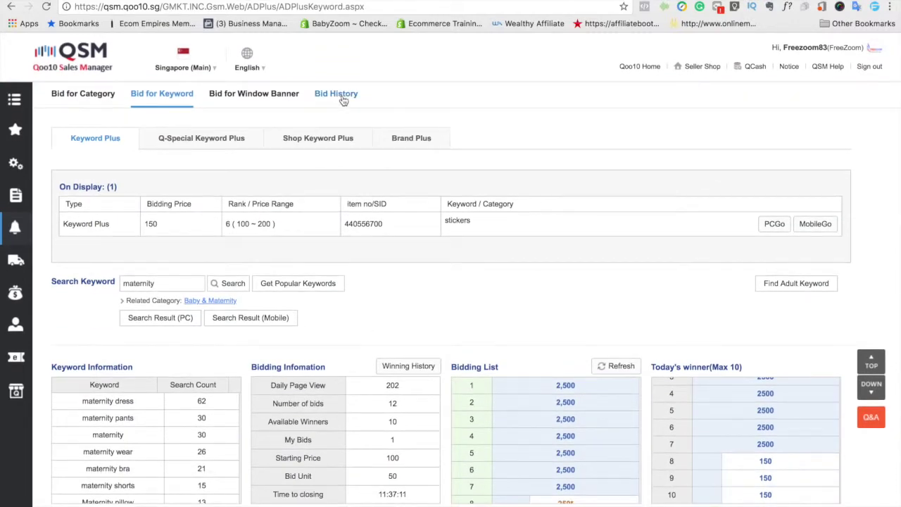
Open the bid history and list all of the shop's own biddings for Aug 07 to Aug 14, 2018
{"action": "left_click", "coordinate": [343, 99]}
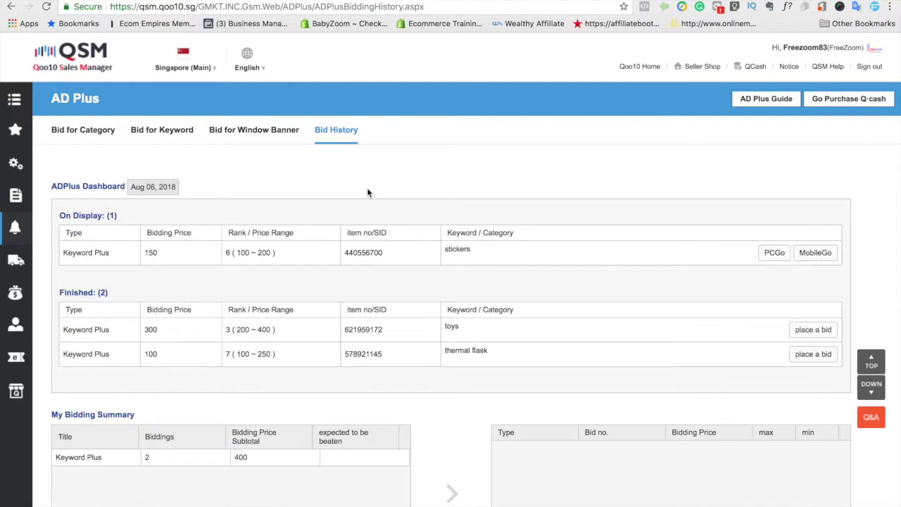
{"action": "scroll", "coordinate": [367, 187], "scroll_direction": "down", "scroll_amount": 1}
{"action": "scroll", "coordinate": [314, 282], "scroll_direction": "down", "scroll_amount": 5}
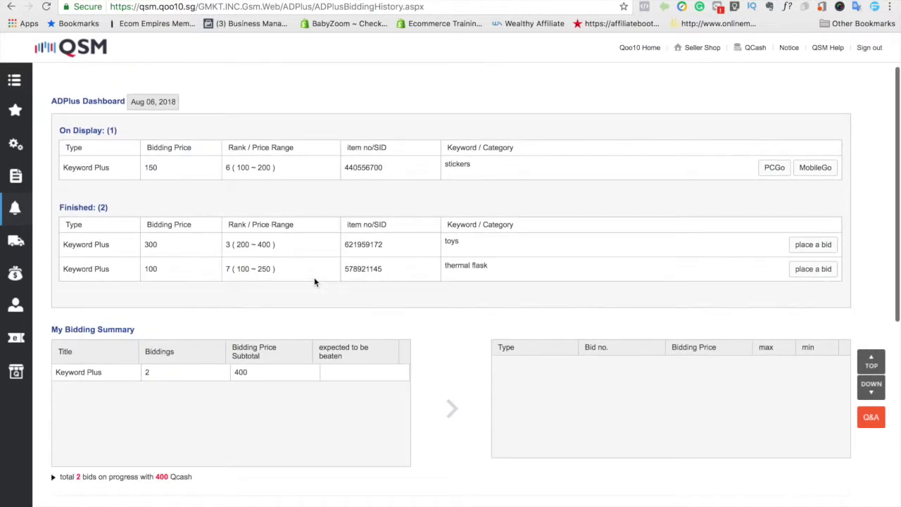
{"action": "scroll", "coordinate": [423, 310], "scroll_direction": "down", "scroll_amount": 2}
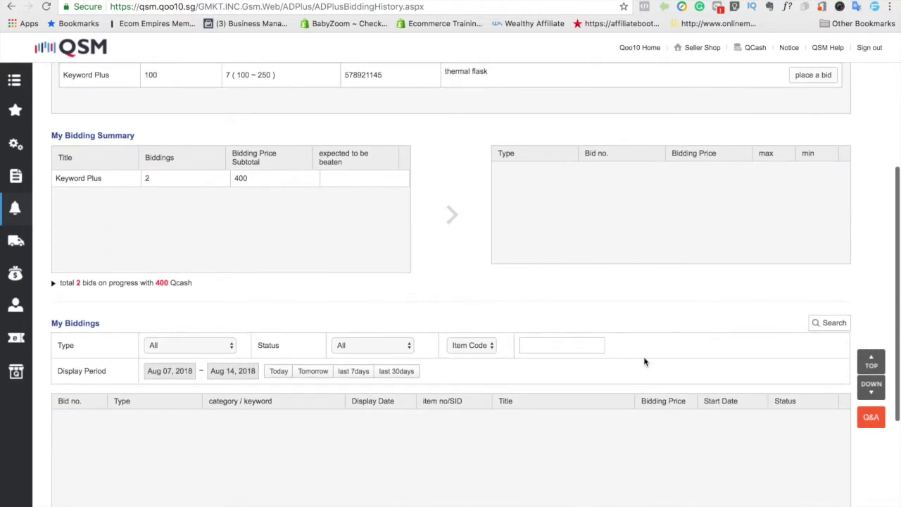
{"action": "left_click", "coordinate": [827, 323]}
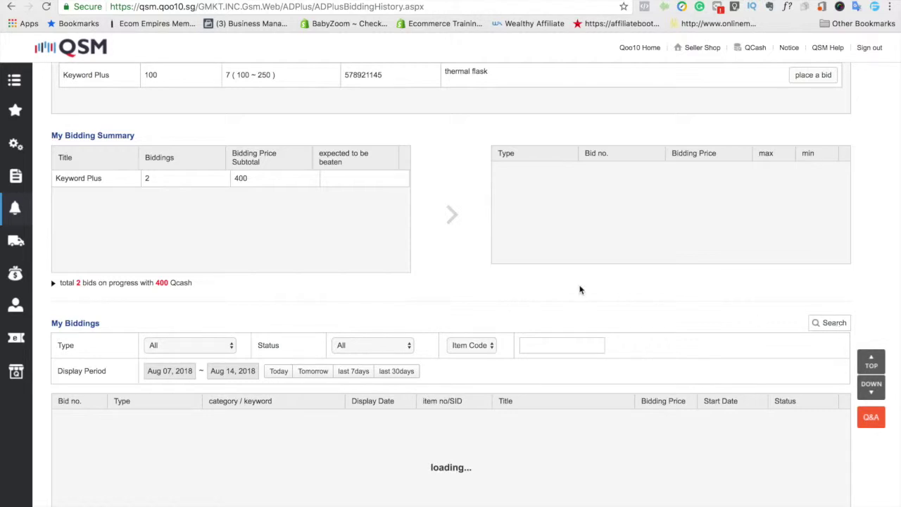
Review the display dates, prices and statuses of the listed "maternity" and "stickers" bids, and the total bids in progress
{"action": "scroll", "coordinate": [688, 295], "scroll_direction": "down", "scroll_amount": 2}
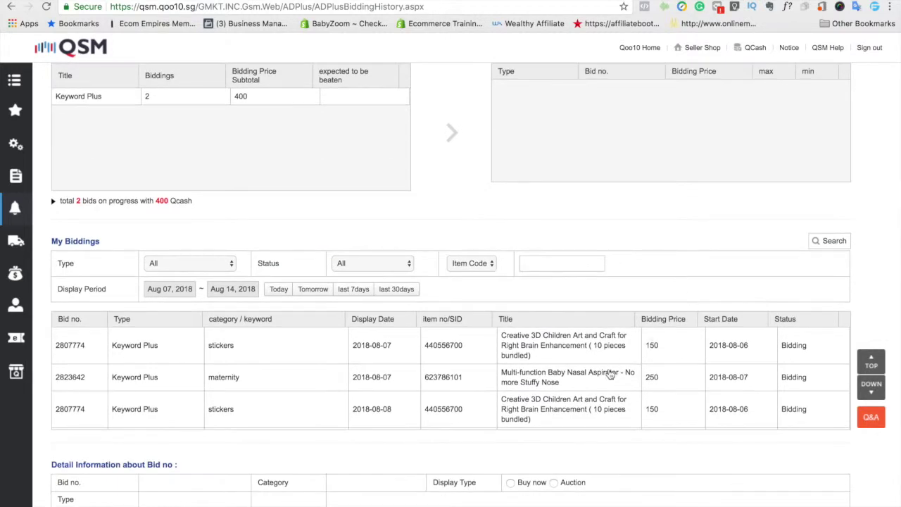
{"action": "scroll", "coordinate": [636, 355], "scroll_direction": "down", "scroll_amount": 6}
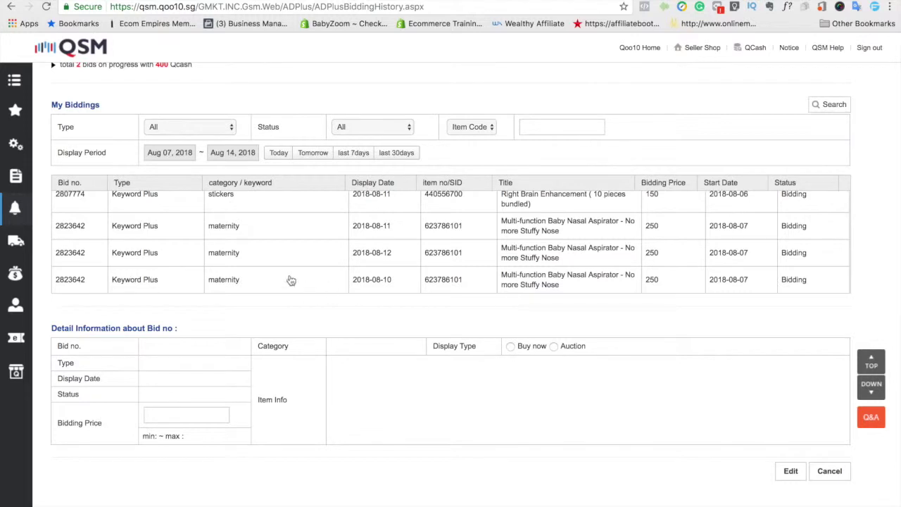
{"action": "scroll", "coordinate": [528, 244], "scroll_direction": "up", "scroll_amount": 3}
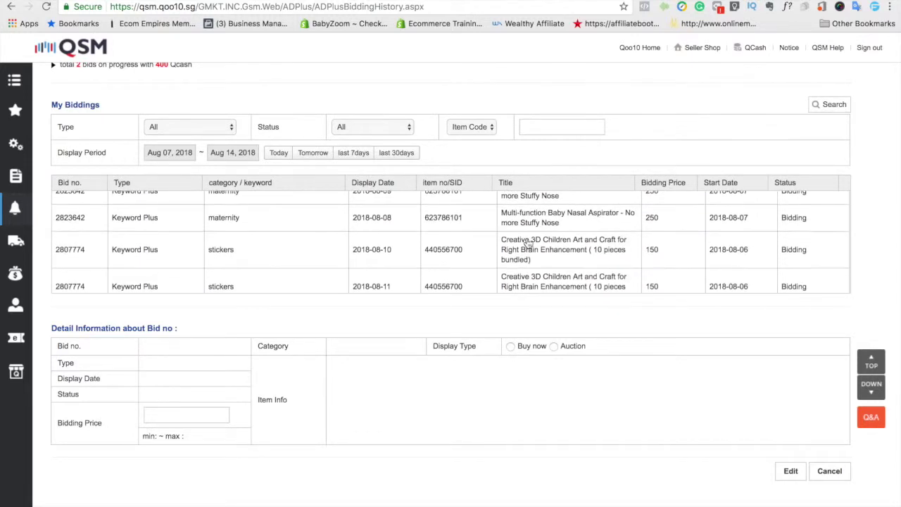
{"action": "scroll", "coordinate": [528, 244], "scroll_direction": "up", "scroll_amount": 1}
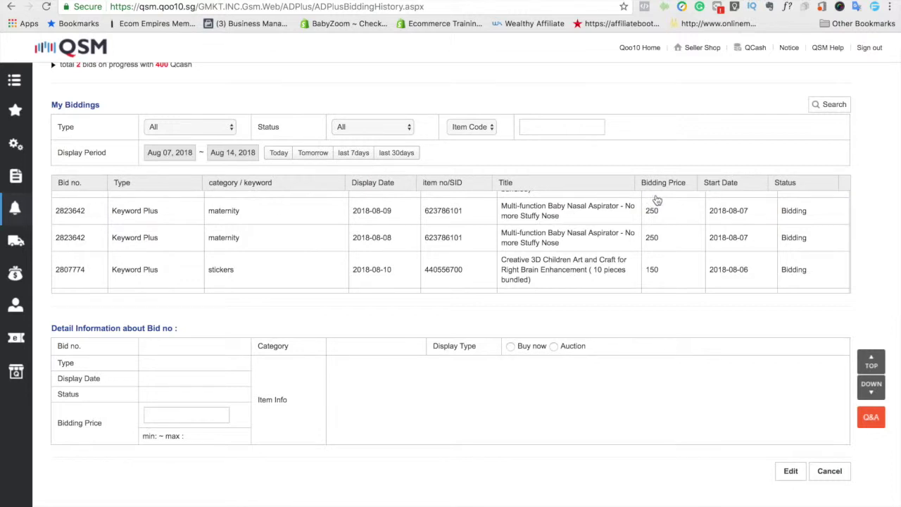
{"action": "scroll", "coordinate": [528, 315], "scroll_direction": "up", "scroll_amount": 4}
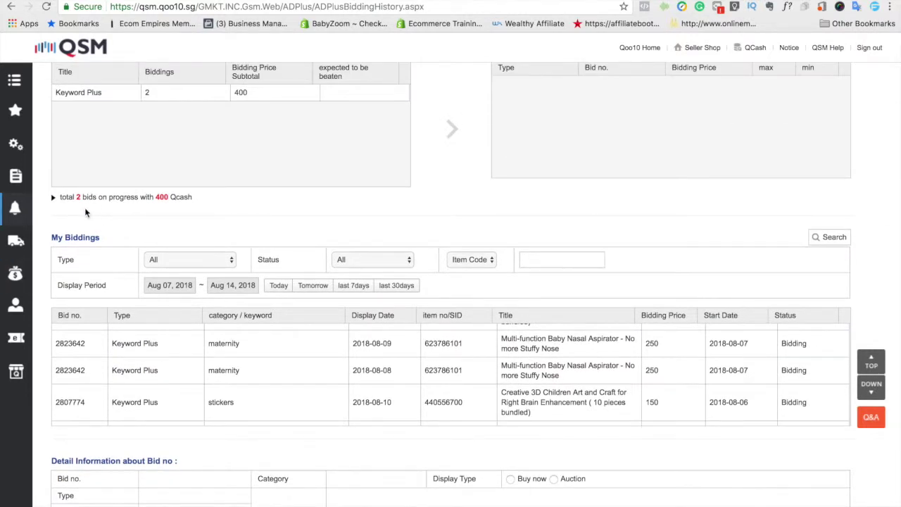
{"action": "scroll", "coordinate": [86, 212], "scroll_direction": "up", "scroll_amount": 1}
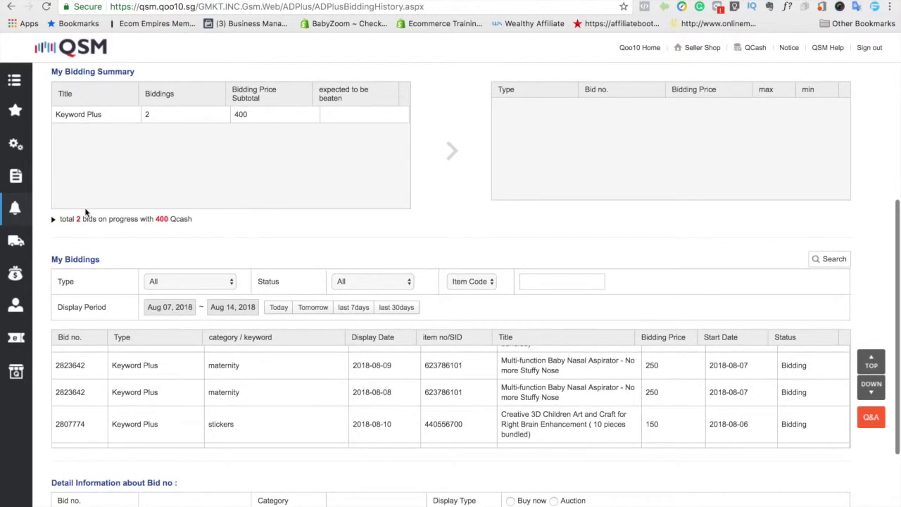